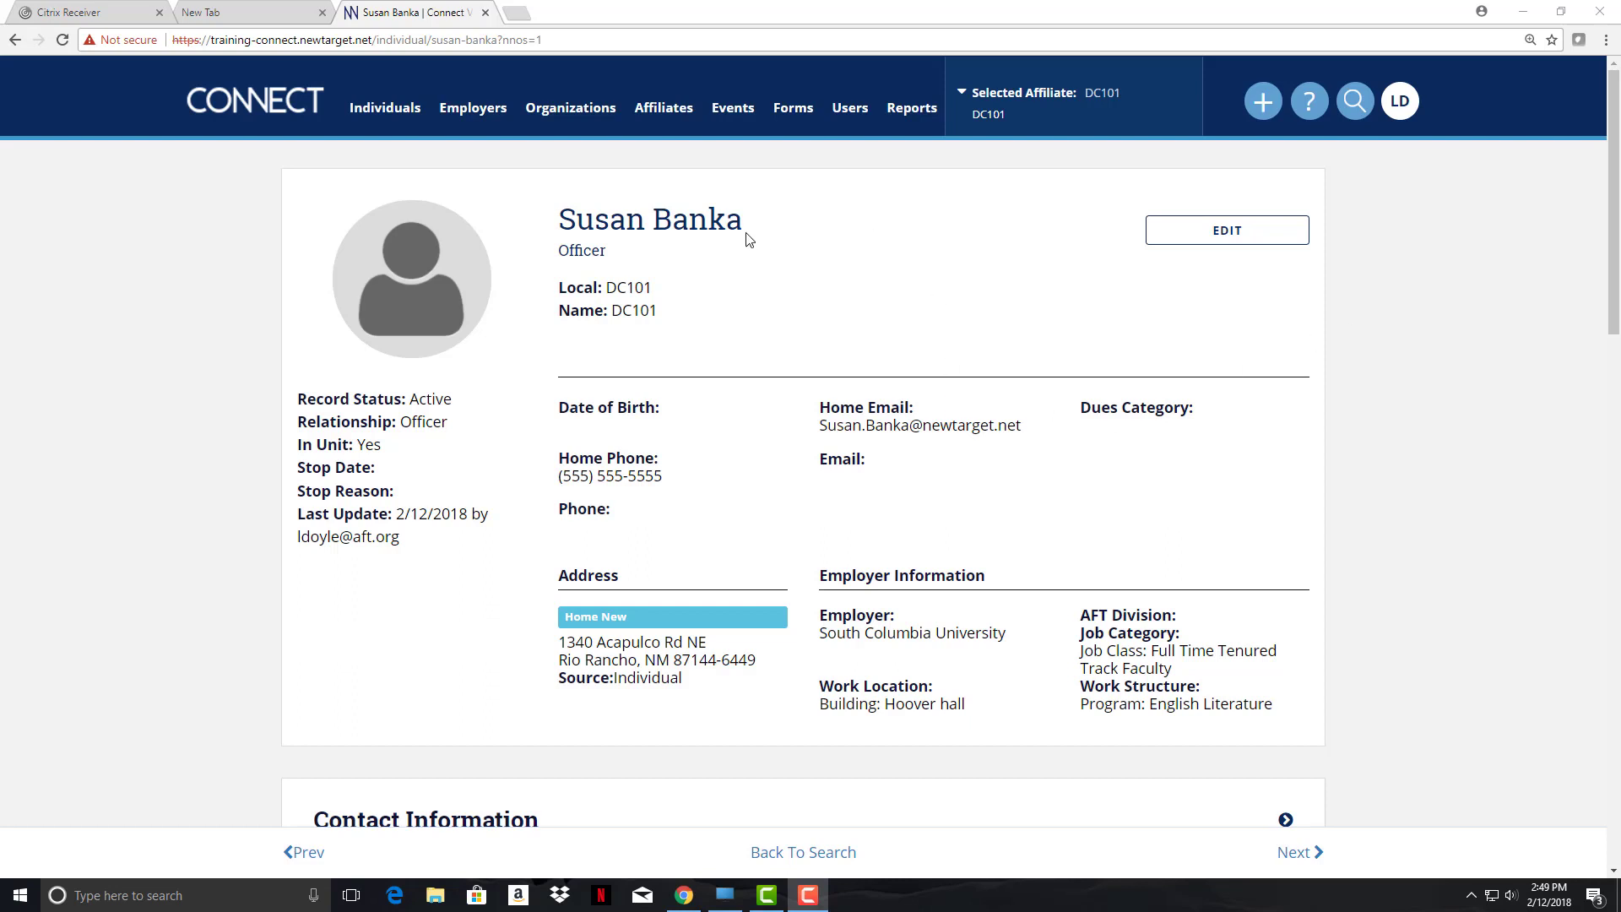
# Expand the Events section of the member's record and mark the AFT Connect Speed Dating Workshop as attended
pyautogui.scroll(-10, 1569, 180)
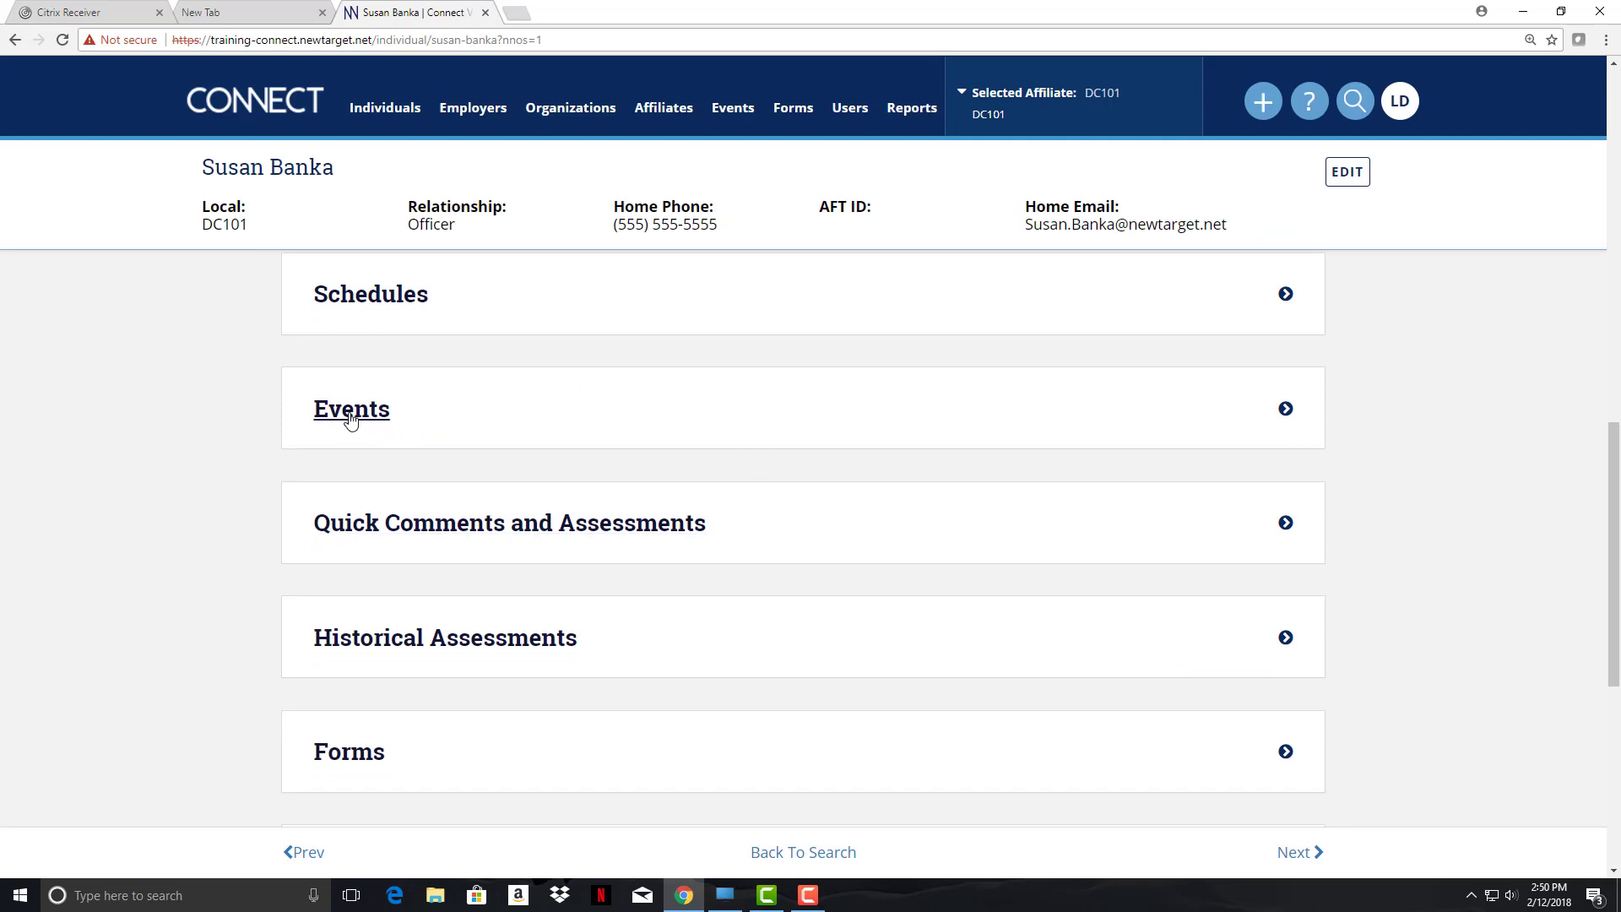
pyautogui.scroll(-1, 1282, 290)
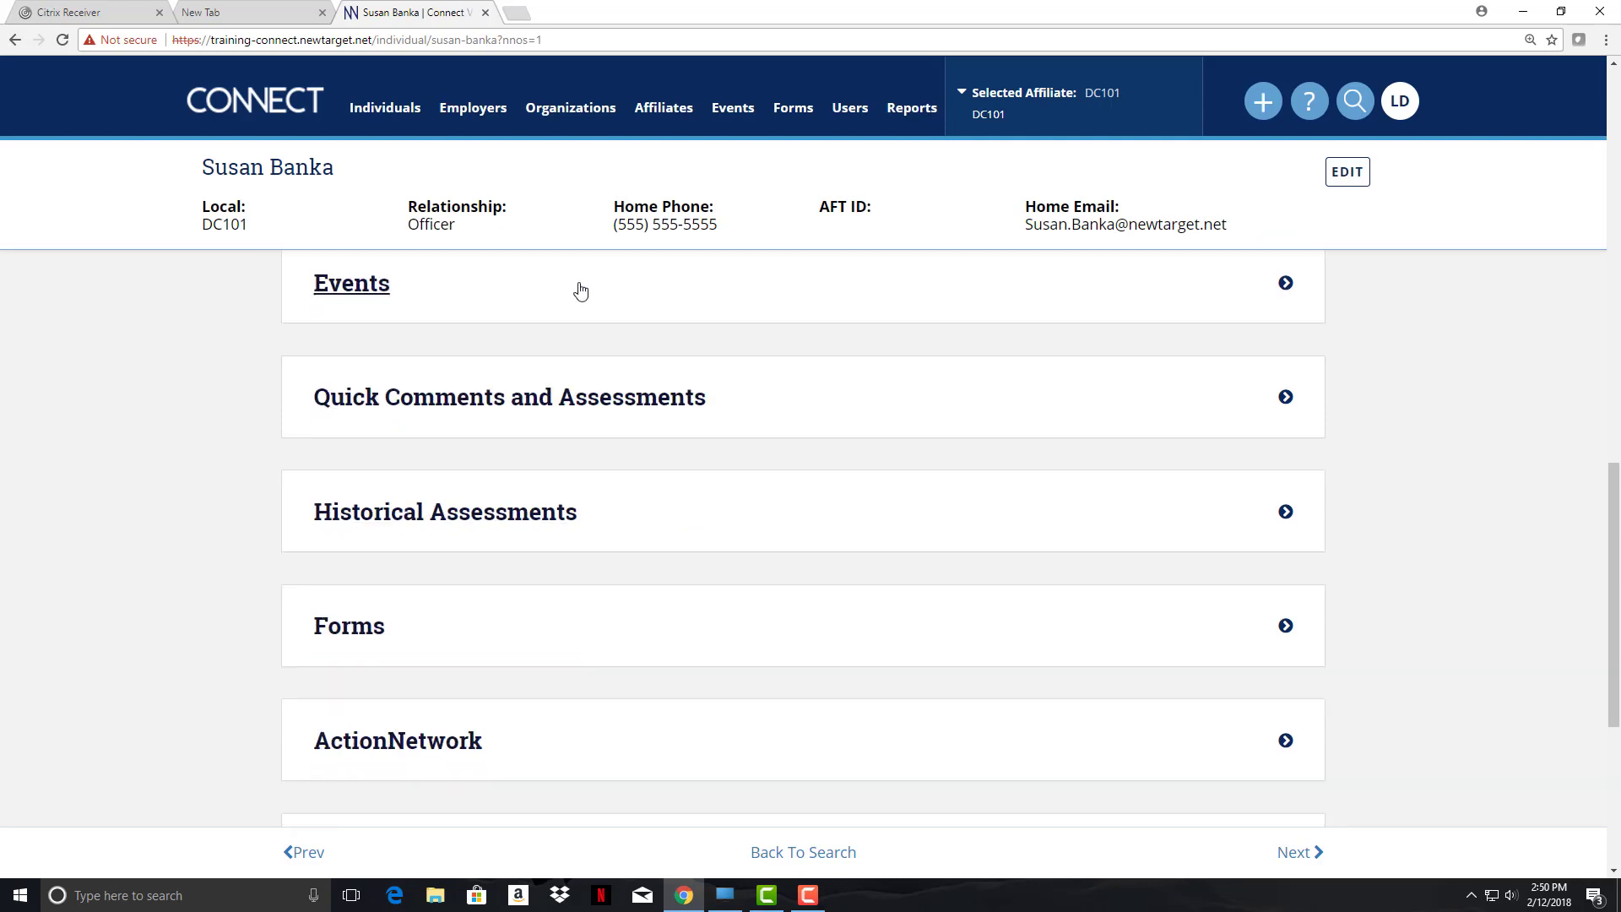
pyautogui.click(350, 285)
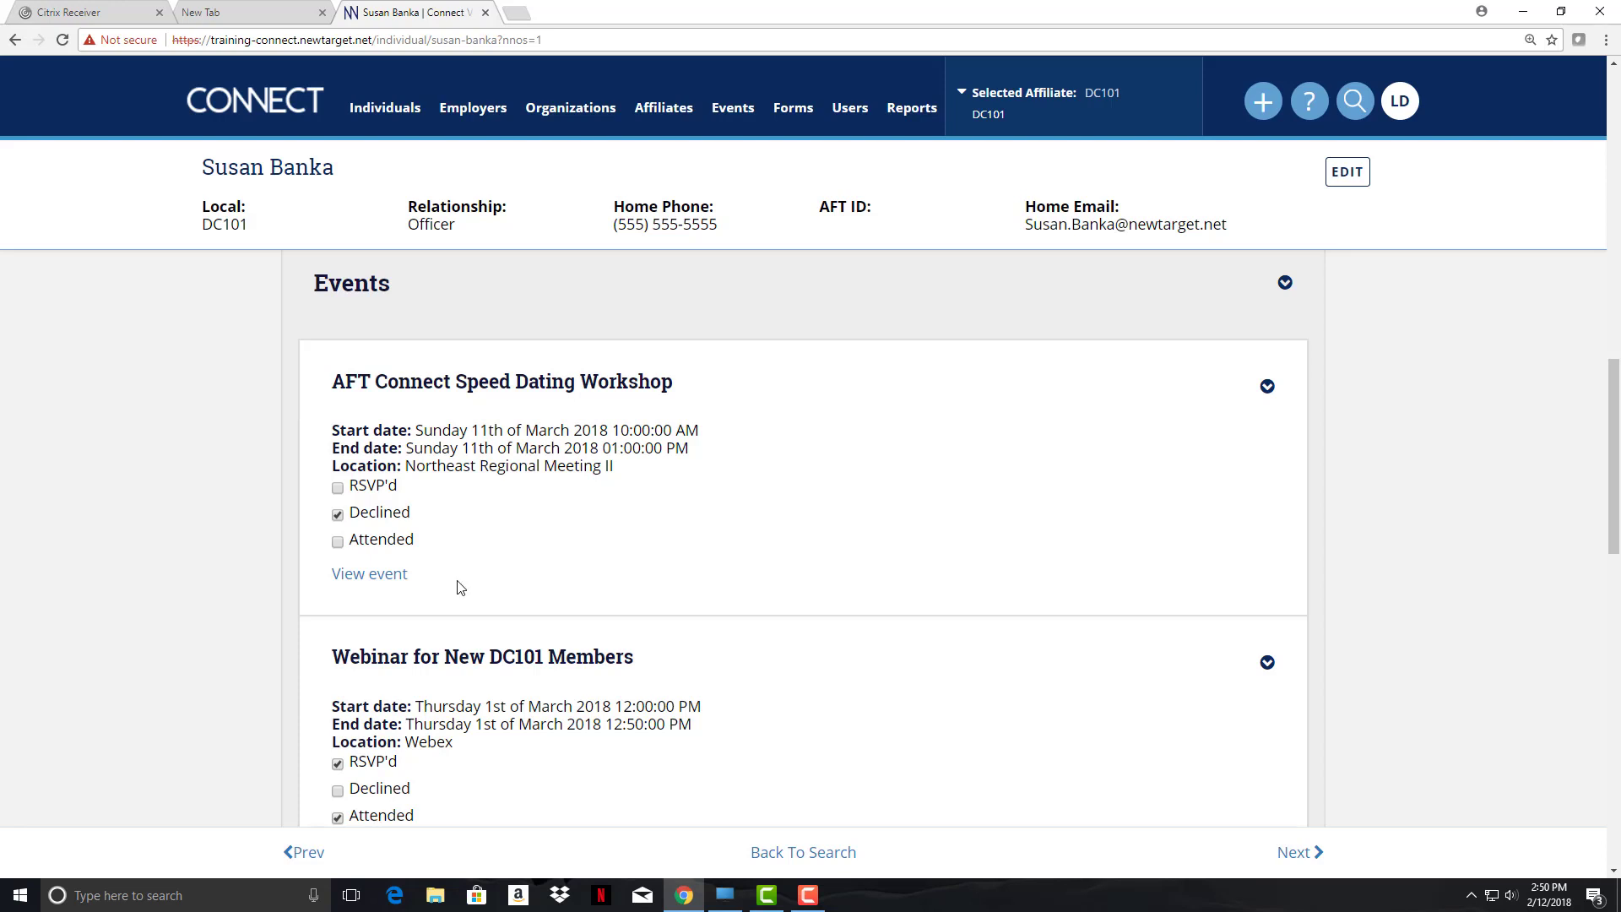
pyautogui.click(338, 541)
# Go to the events search page and start adding a new event
pyautogui.click(733, 109)
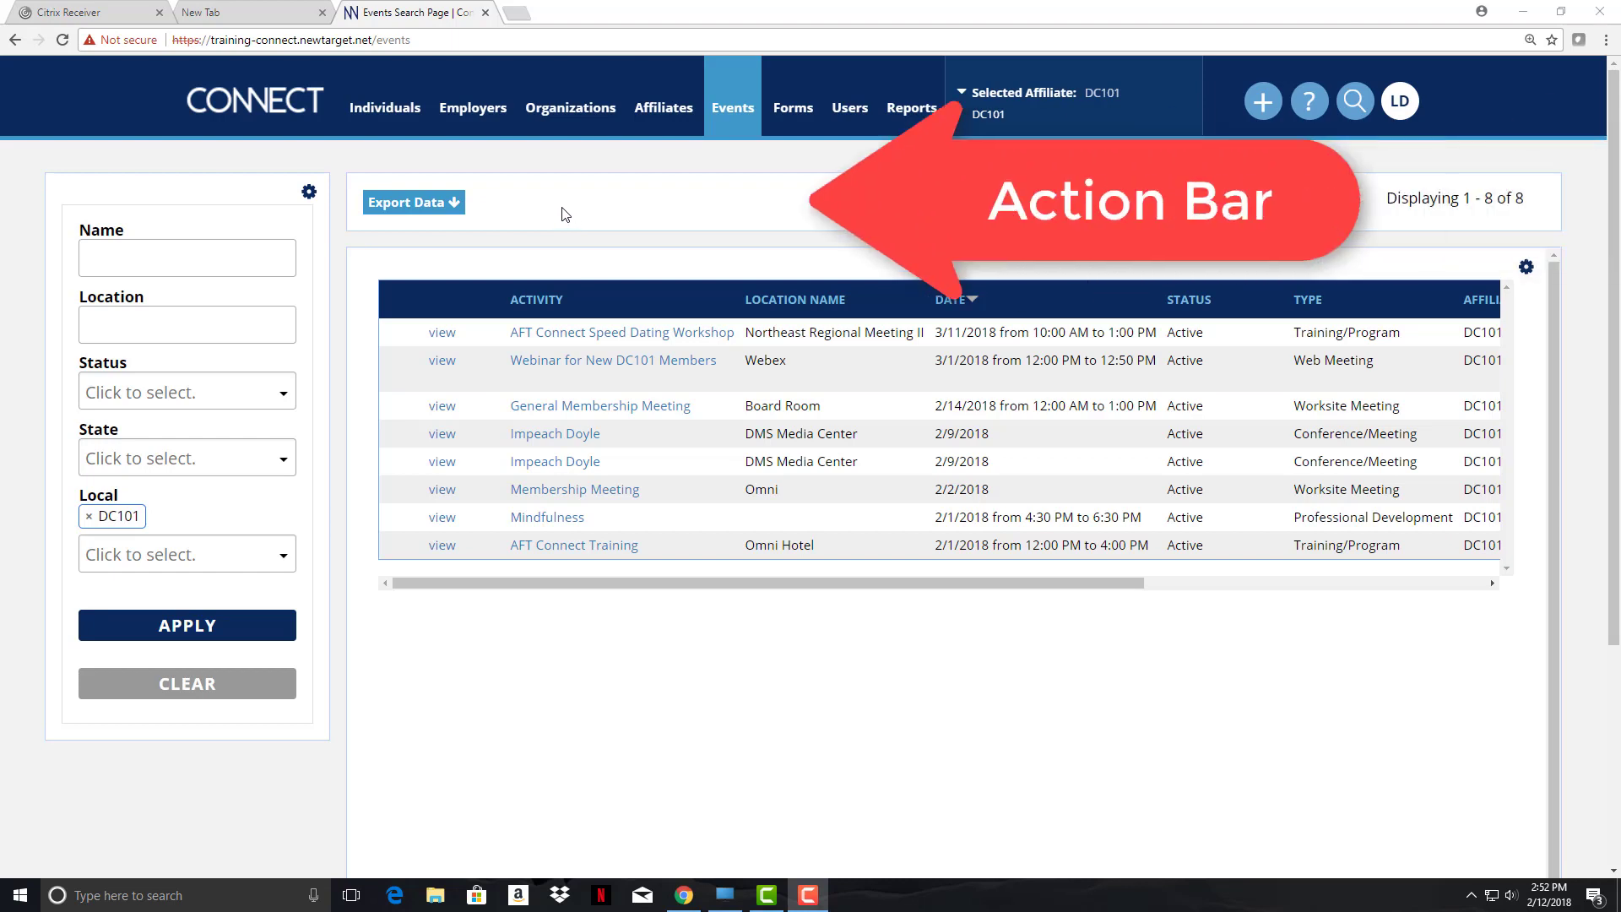
pyautogui.moveTo(440, 211)
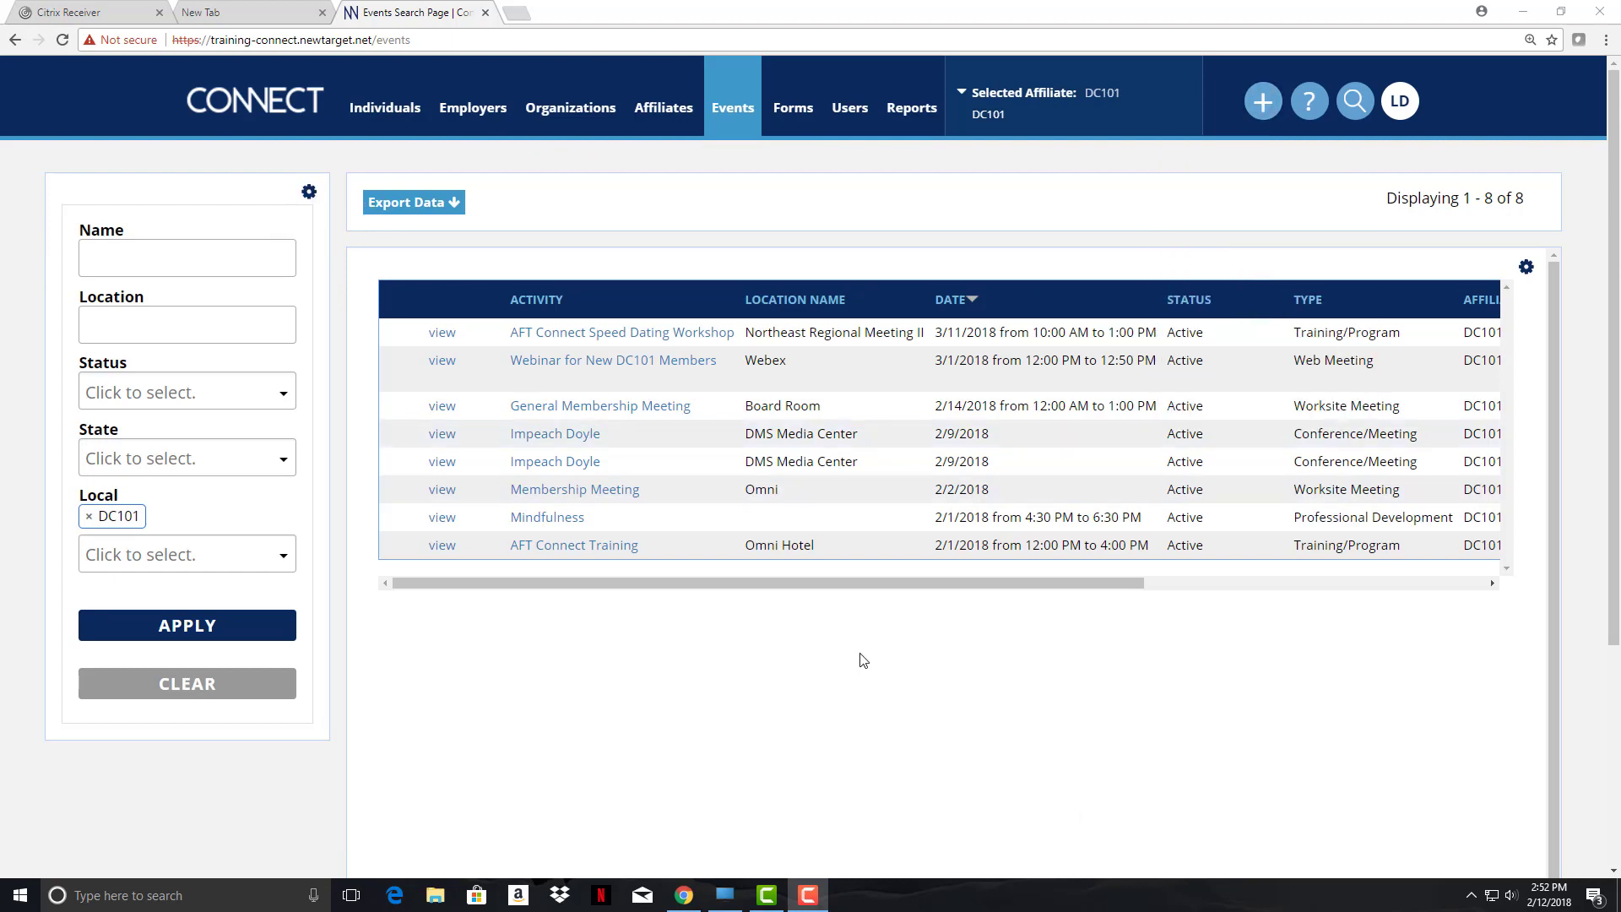
pyautogui.moveTo(1258, 105)
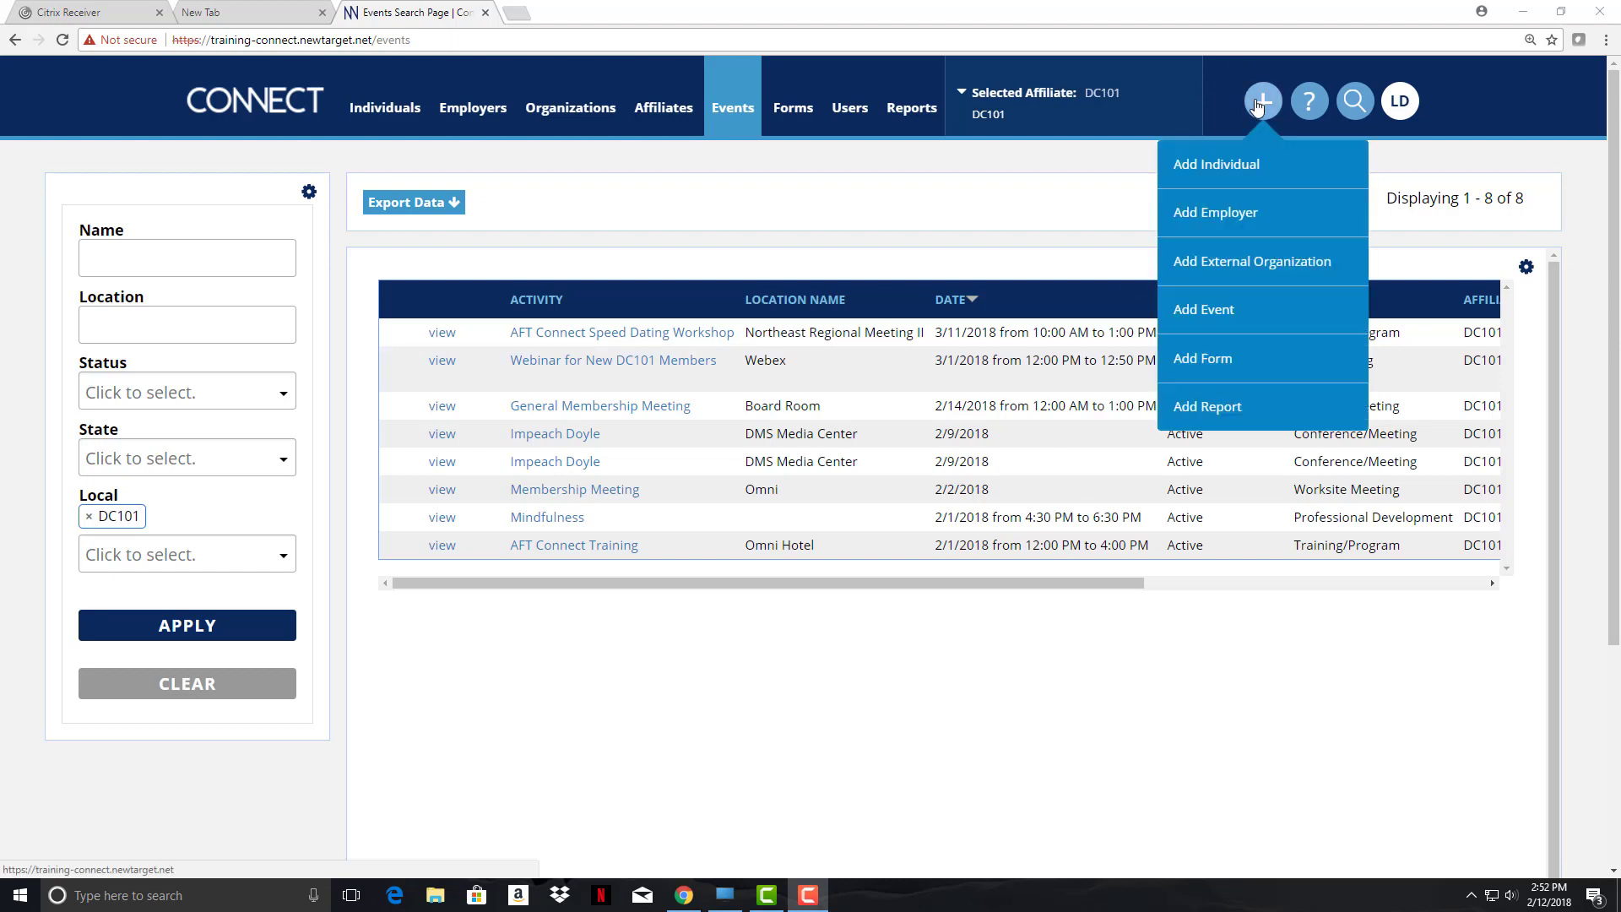
pyautogui.click(1193, 317)
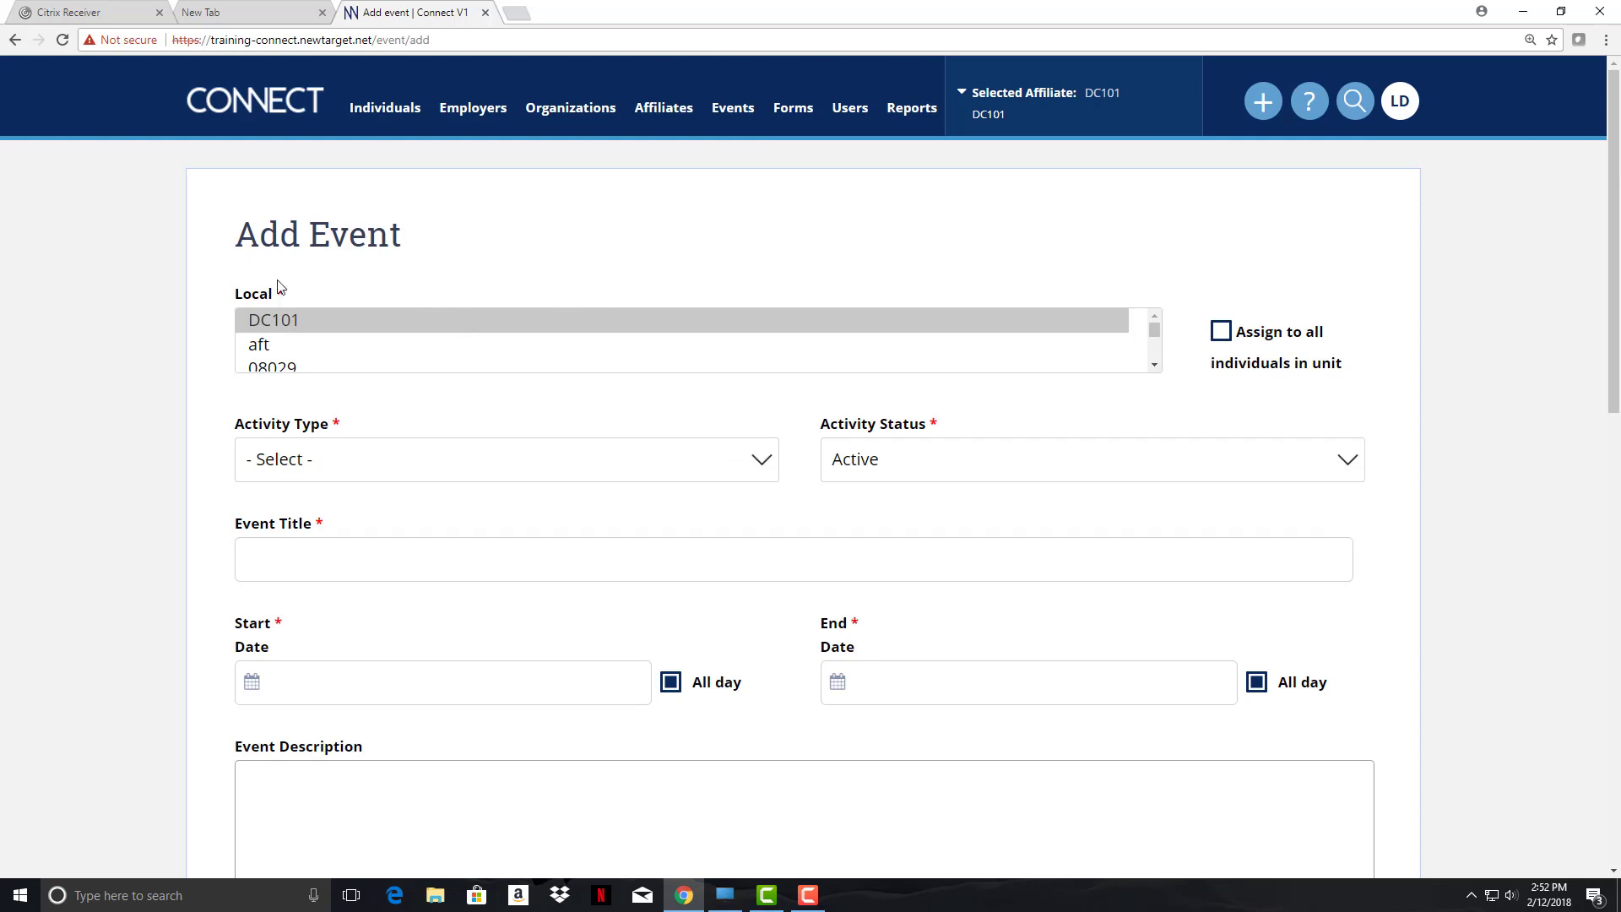
# Look through the available locals, keep DC101 selected, and assign the event to all individuals in the unit
pyautogui.click(1154, 365)
pyautogui.scroll(-1, 1154, 365)
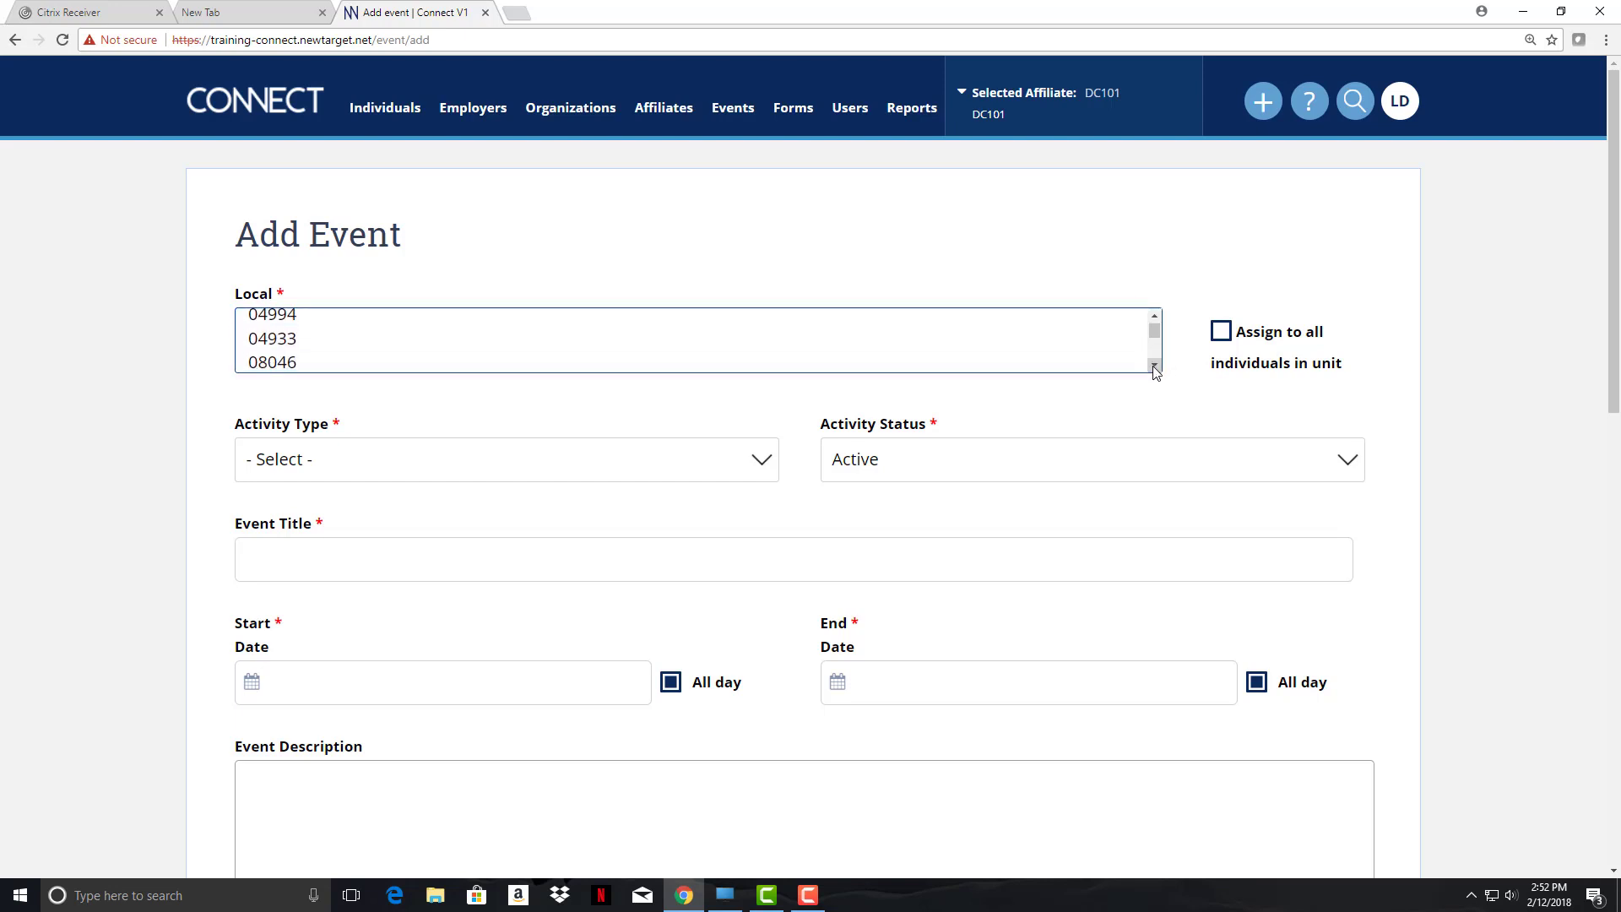
pyautogui.moveTo(1156, 334); pyautogui.dragTo(1155, 323)
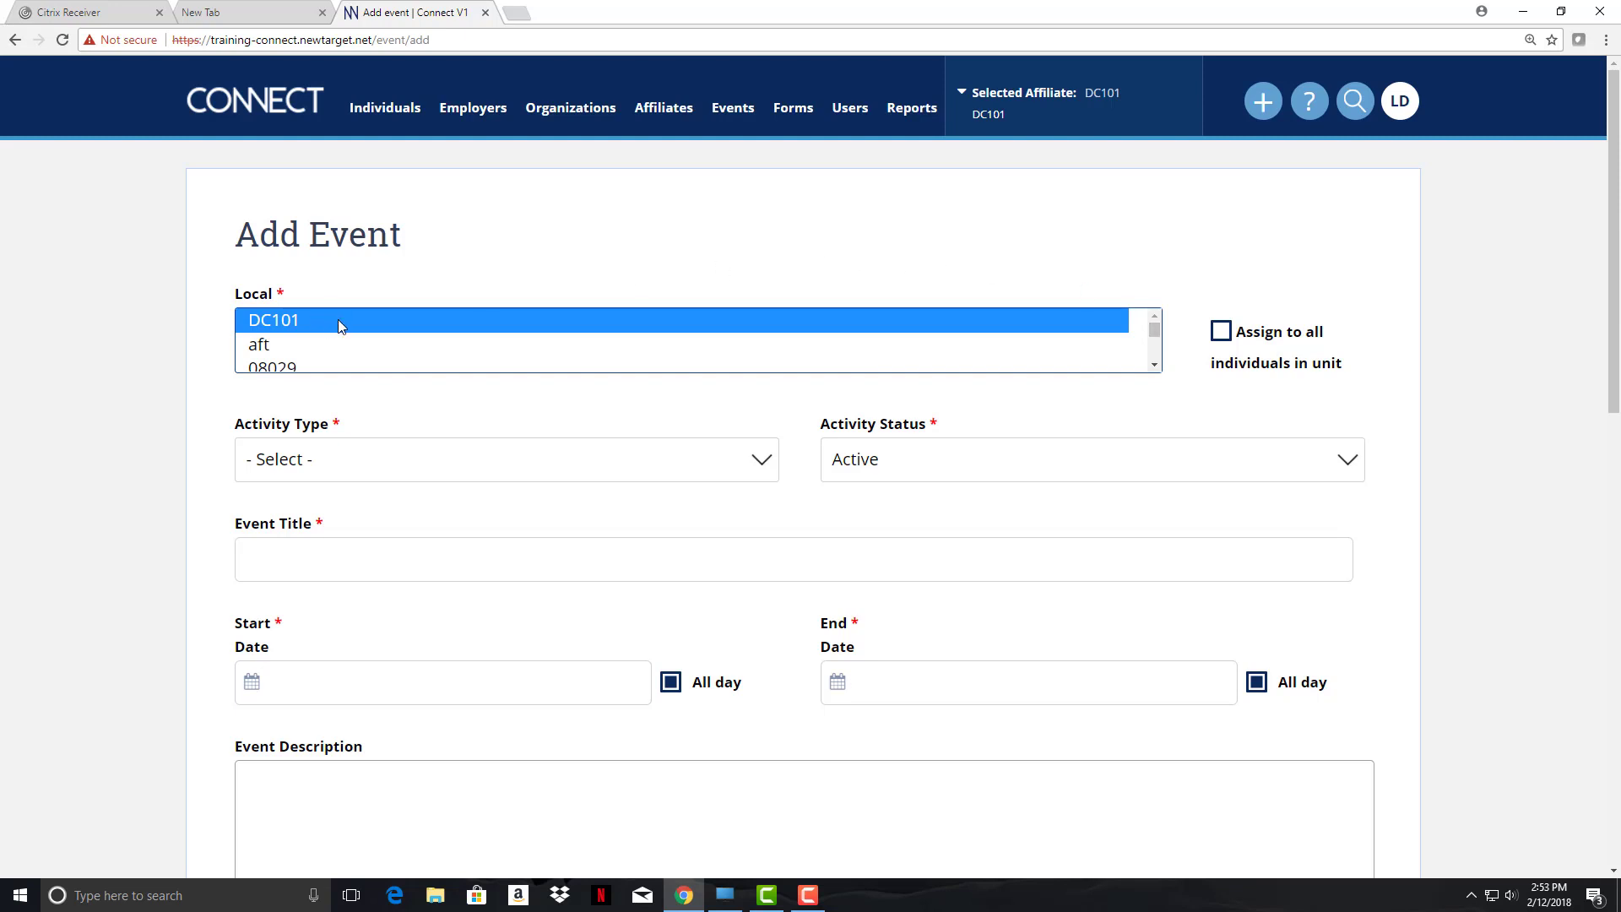
pyautogui.click(1156, 366)
pyautogui.scroll(-4, 1159, 371)
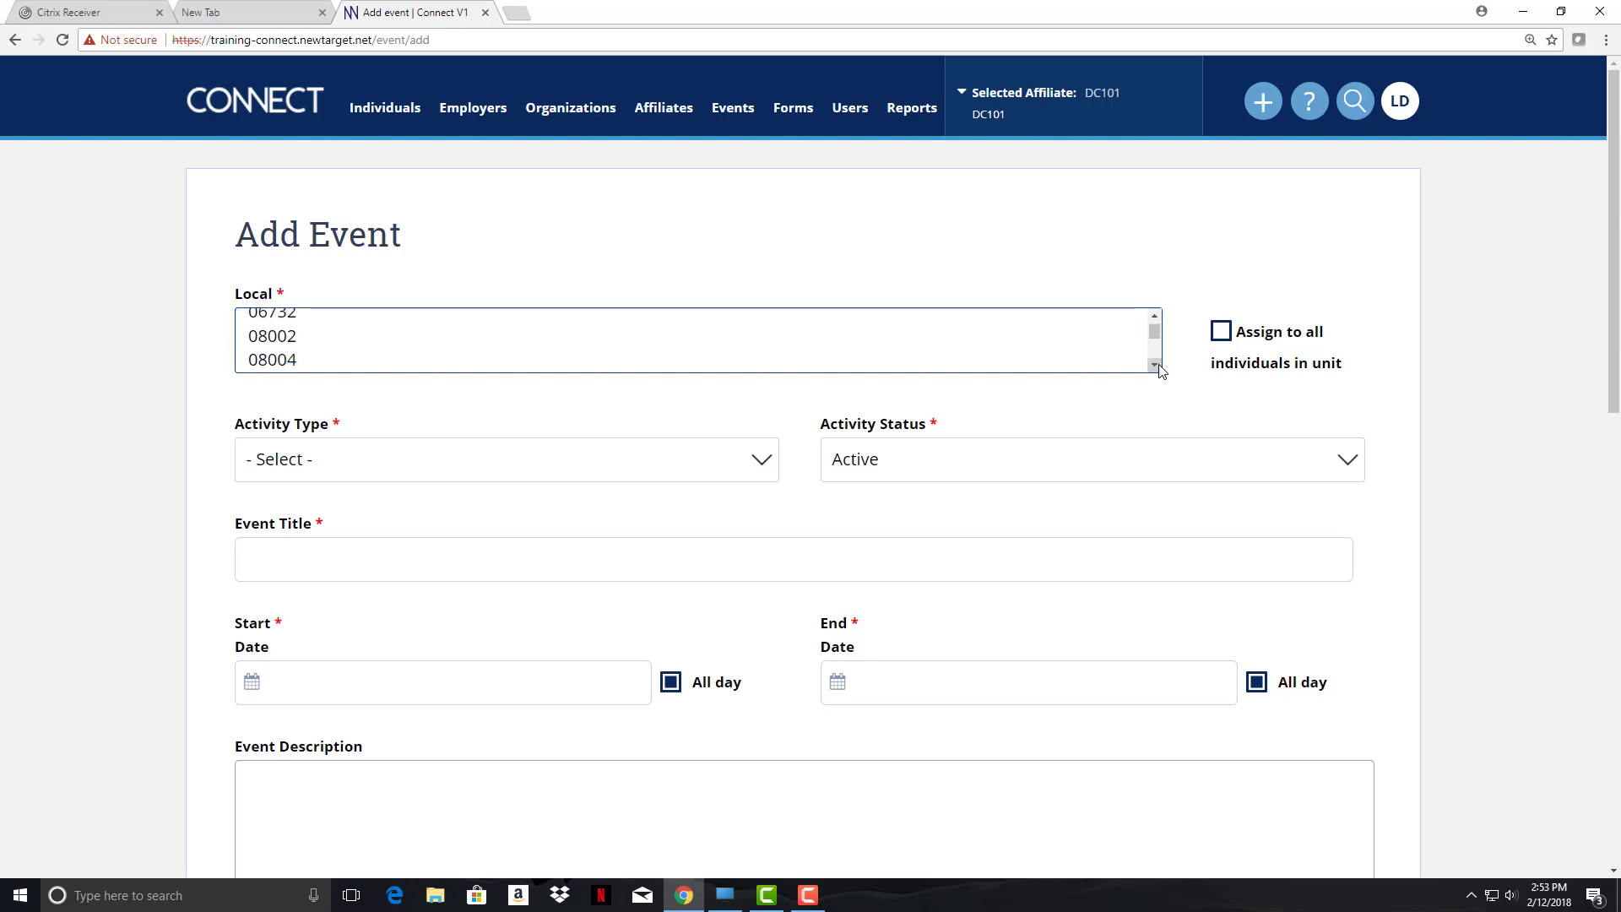
pyautogui.moveTo(1155, 336); pyautogui.dragTo(1156, 328)
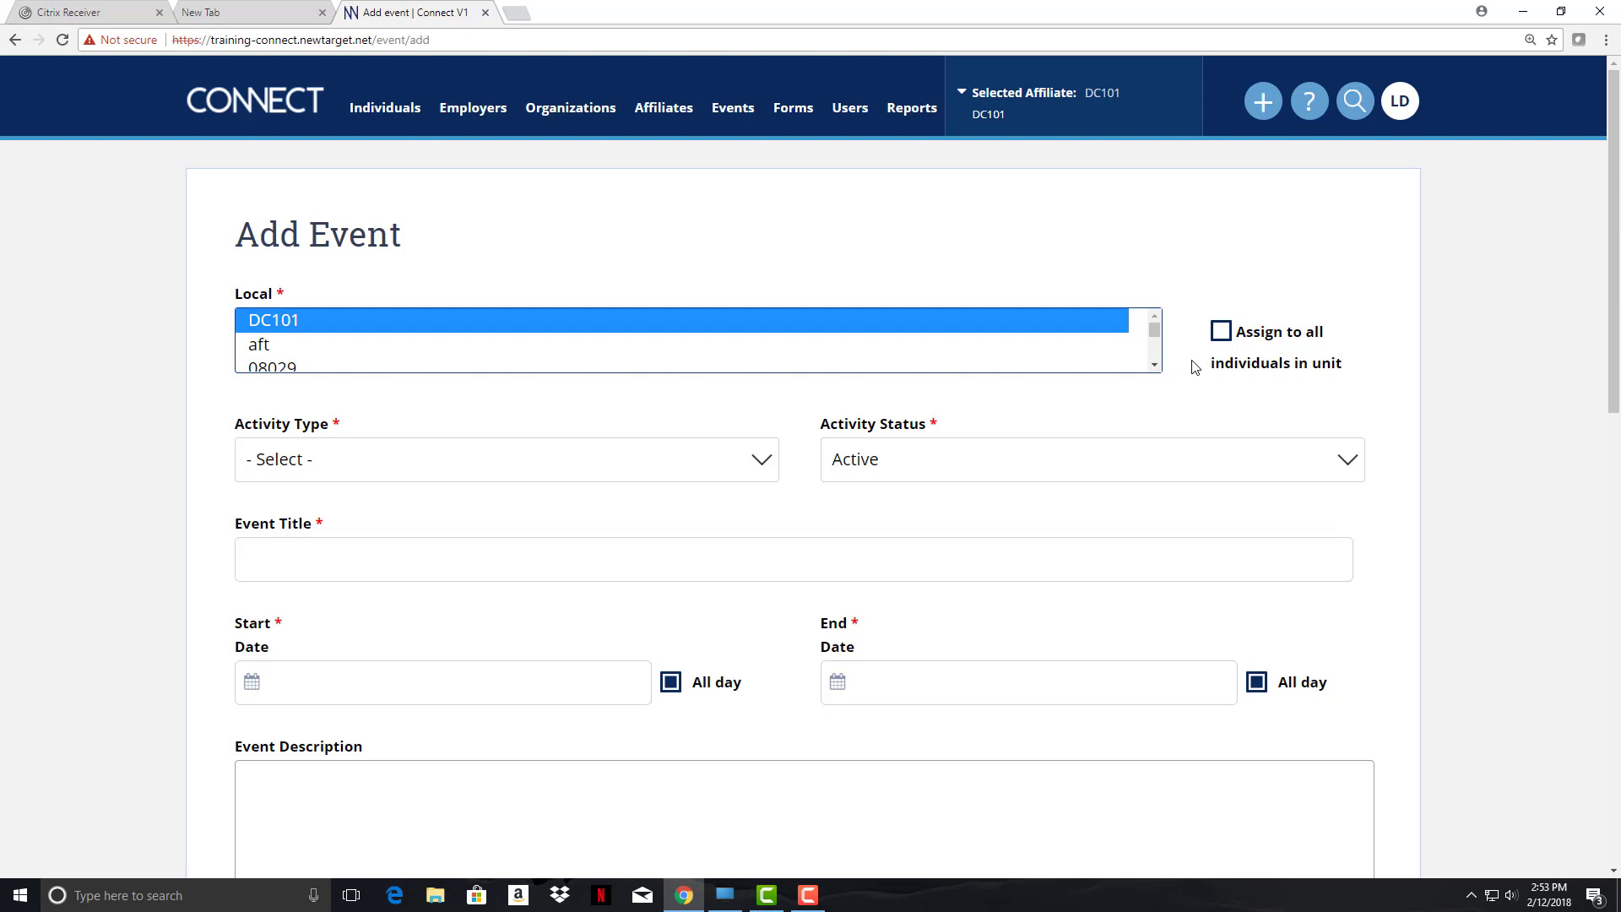
pyautogui.click(1222, 332)
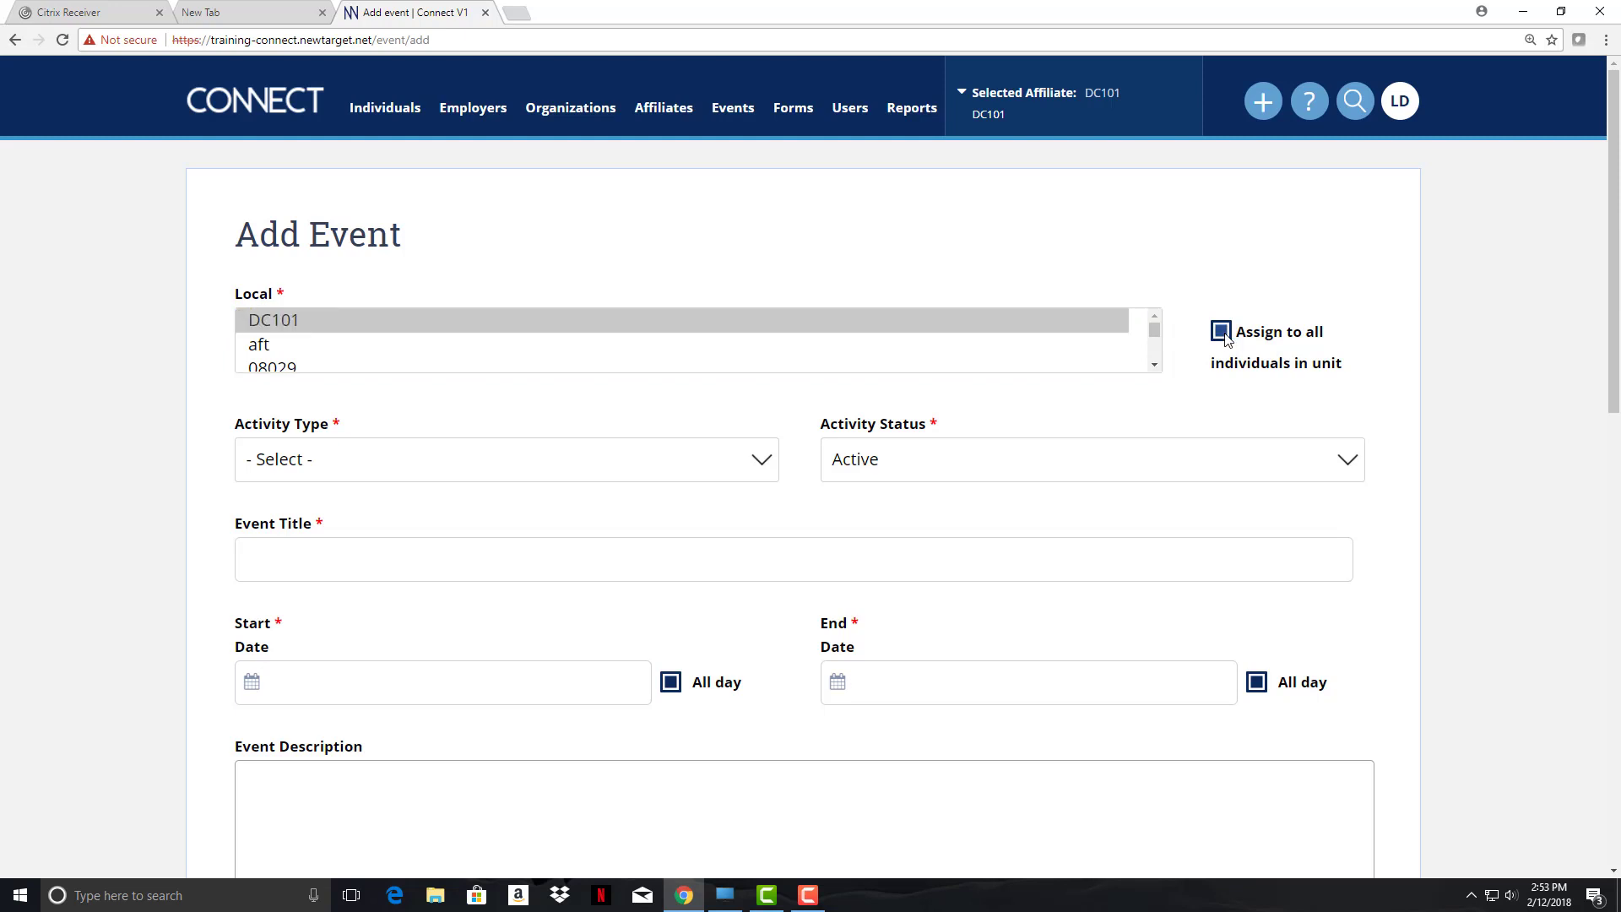
# Set the activity type to Rally with status Active, and title the event "Rally at the School Board"
pyautogui.click(416, 459)
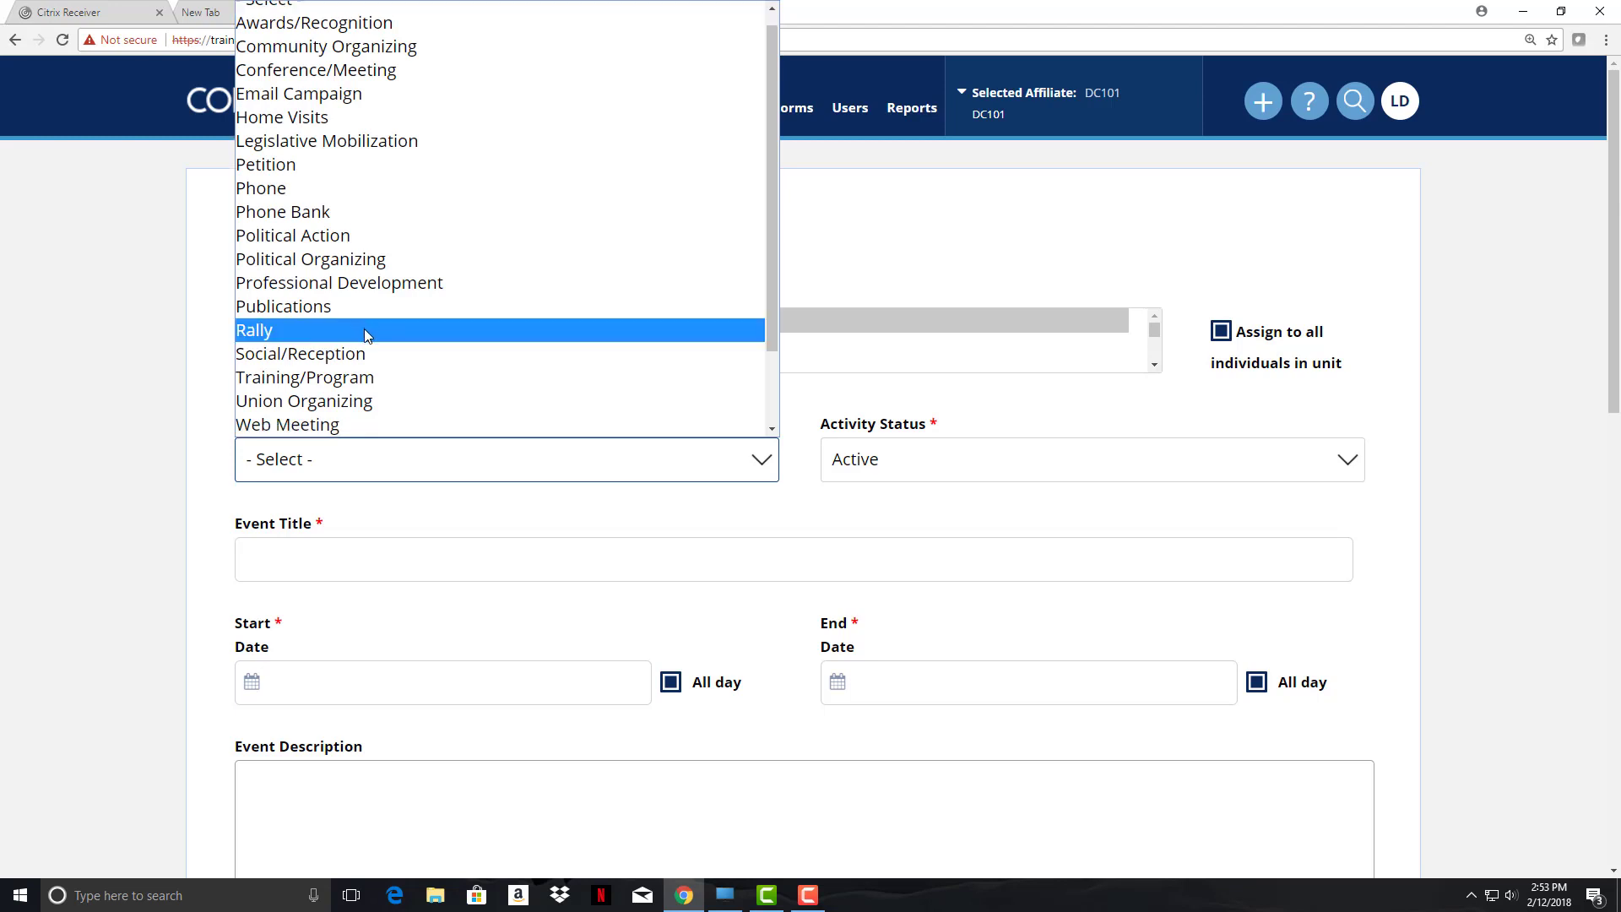
pyautogui.click(365, 331)
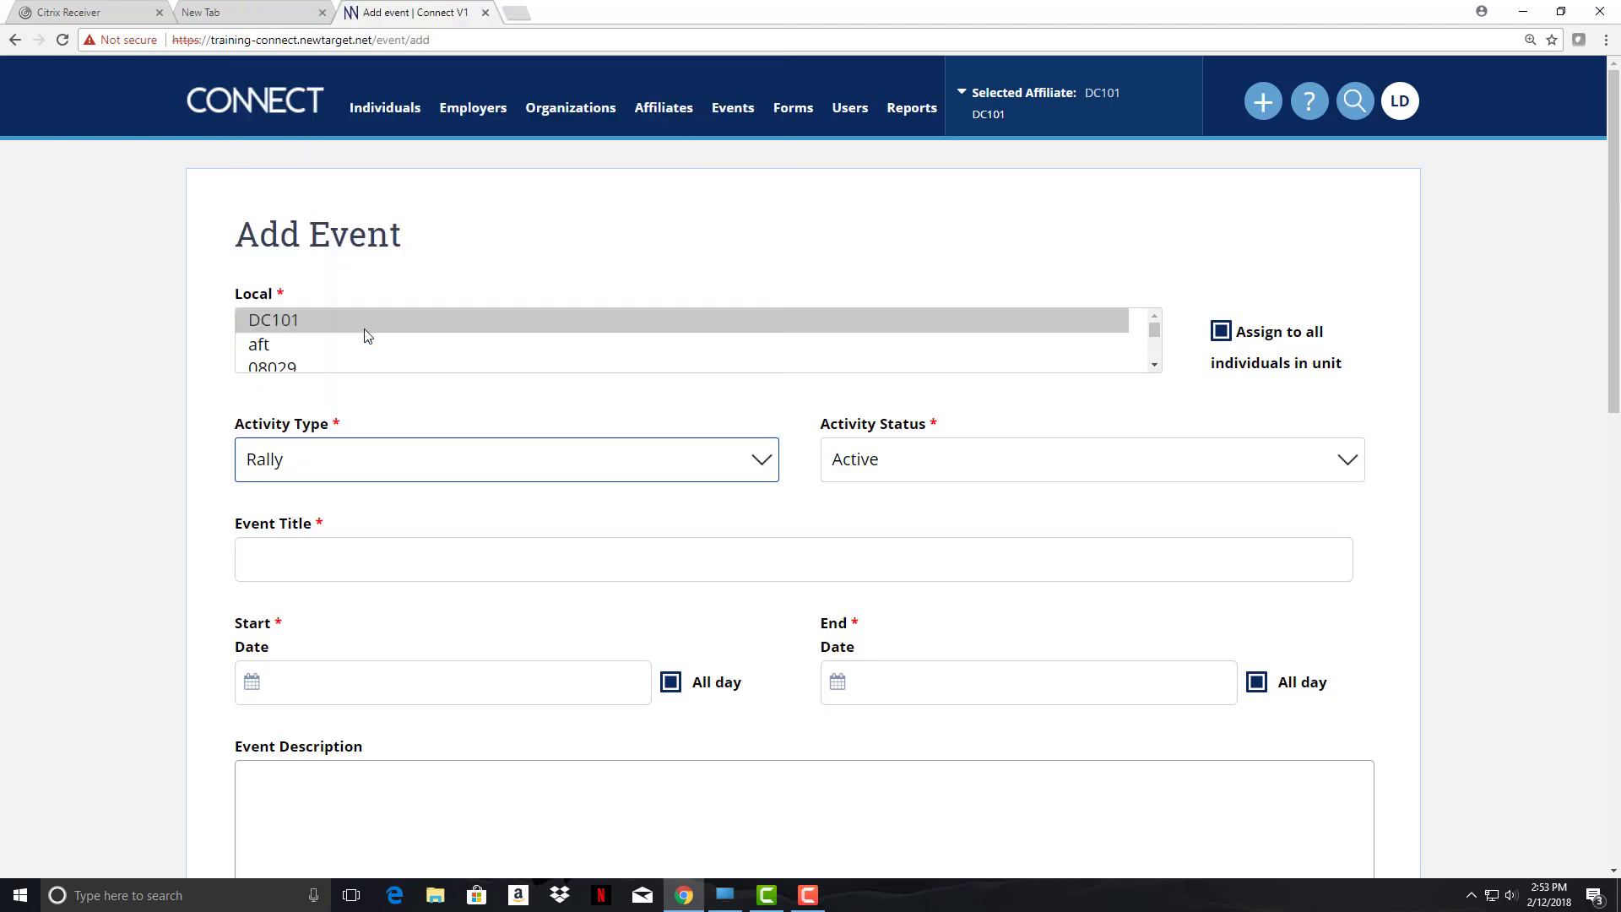
pyautogui.click(983, 461)
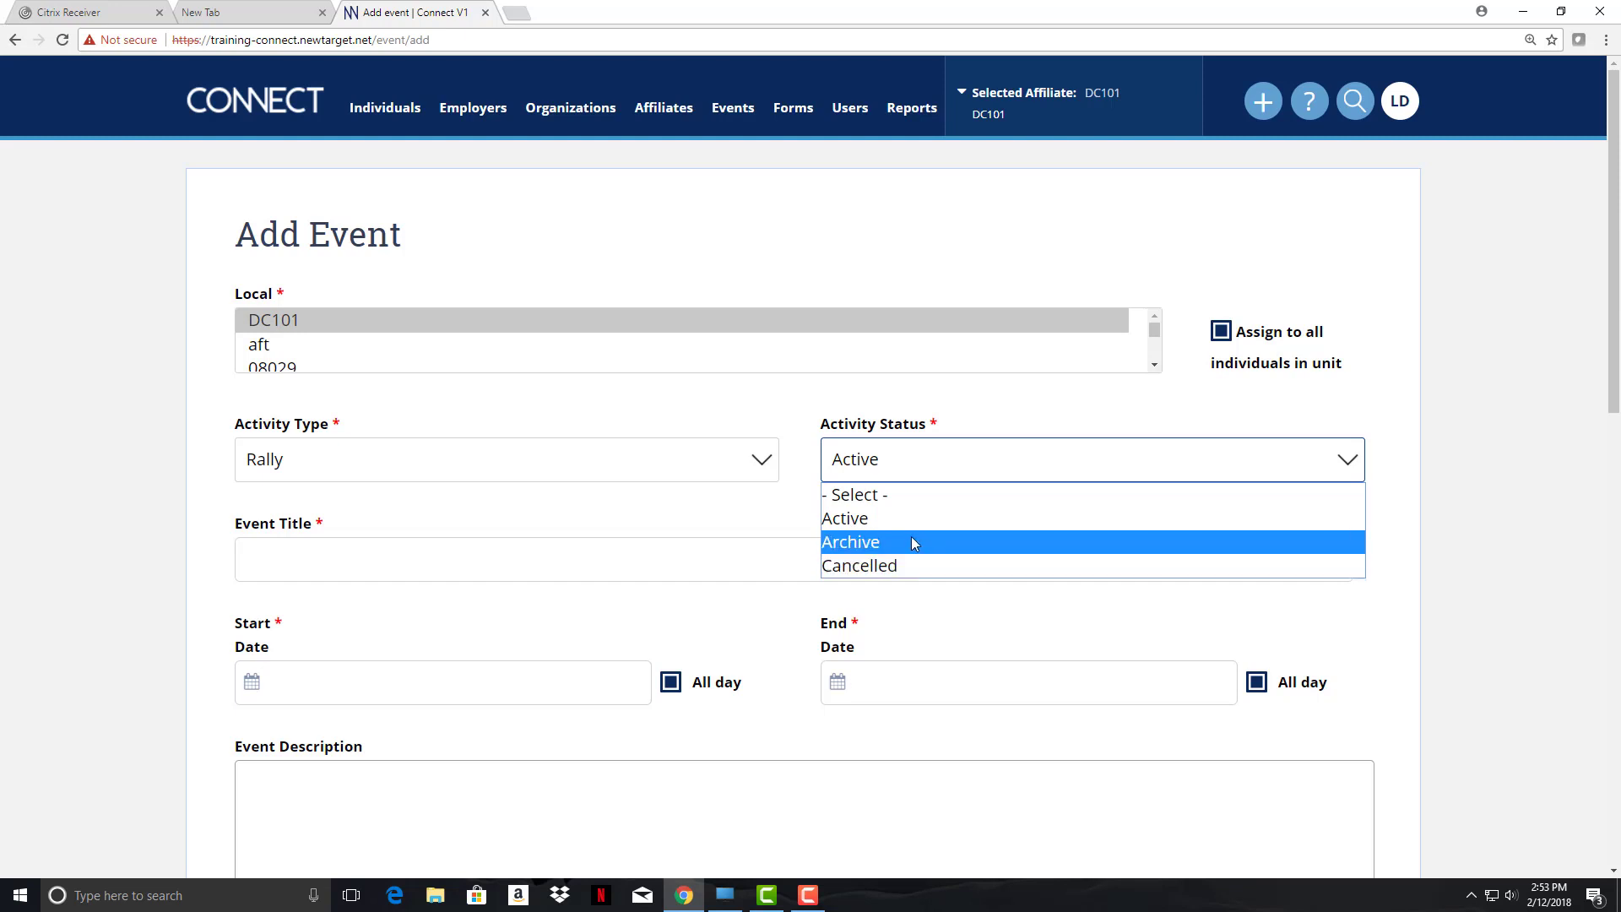
pyautogui.click(901, 512)
pyautogui.click(319, 553)
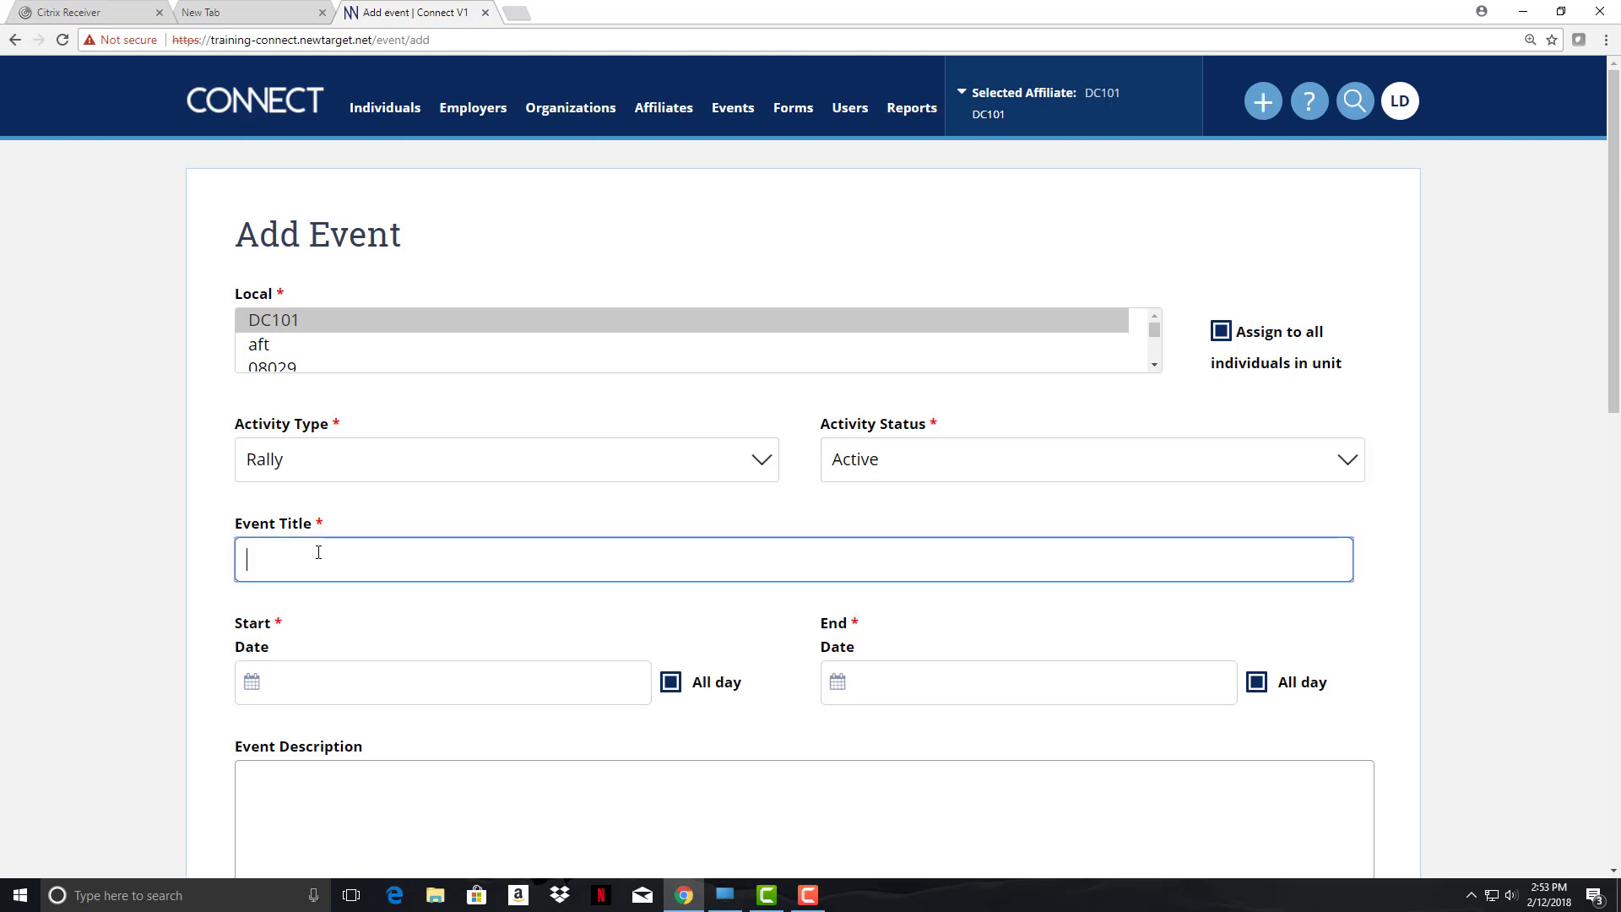
pyautogui.write('Rally at the School Board')
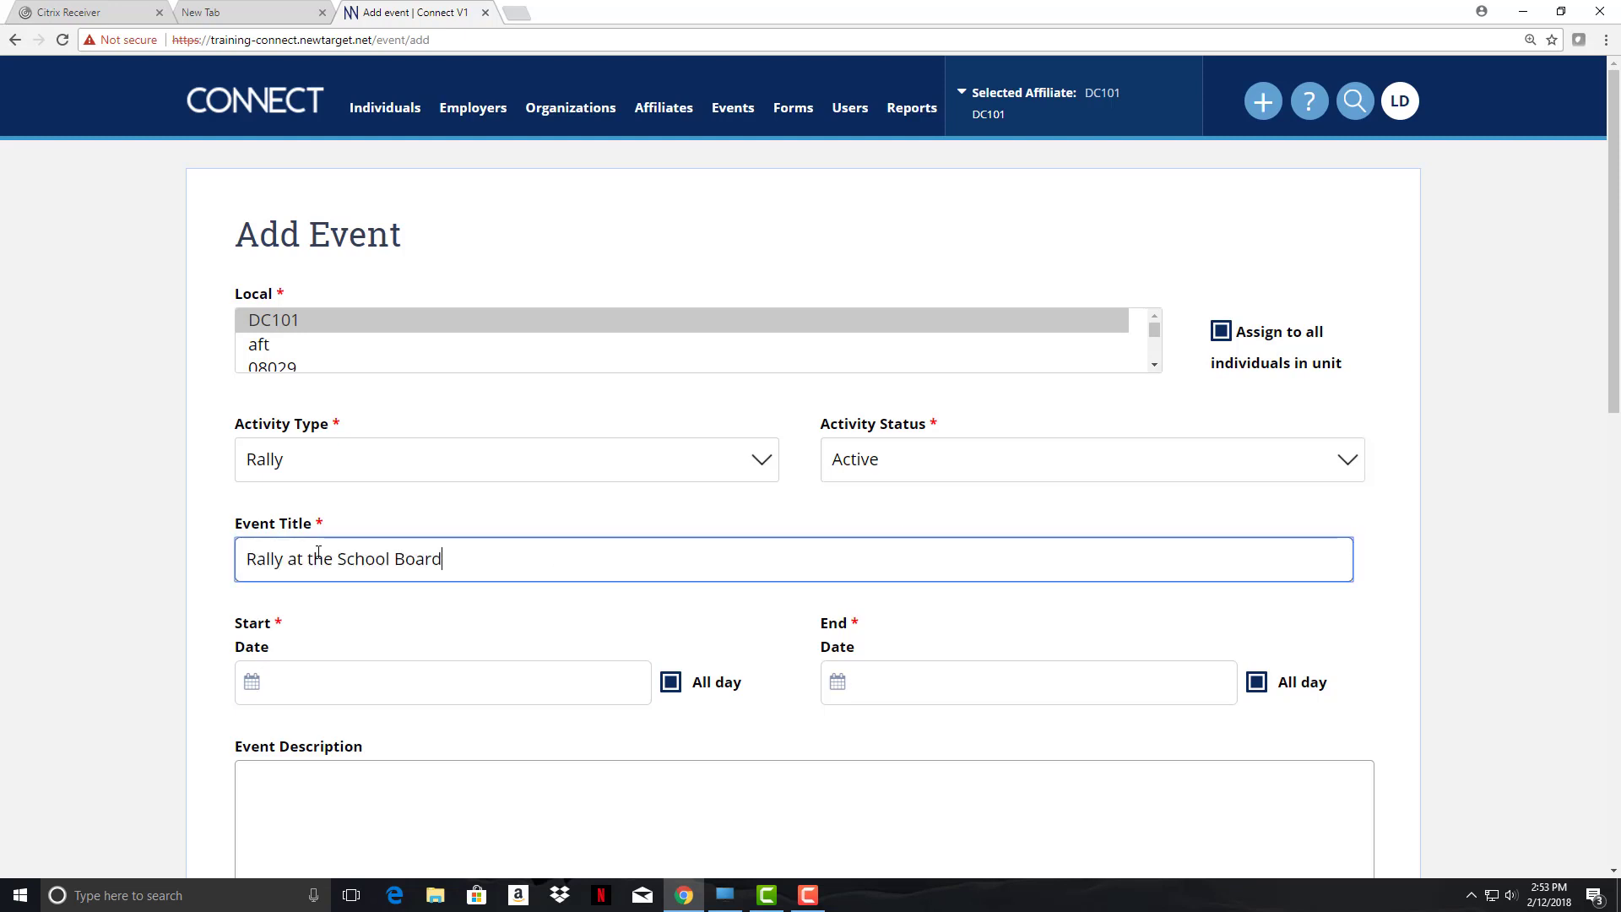
# Schedule the event on 03/15/2018 from 06:00PM to 07:10PM, with all-day turned off for both start and end
pyautogui.click(296, 680)
pyautogui.write('03/15/2018')
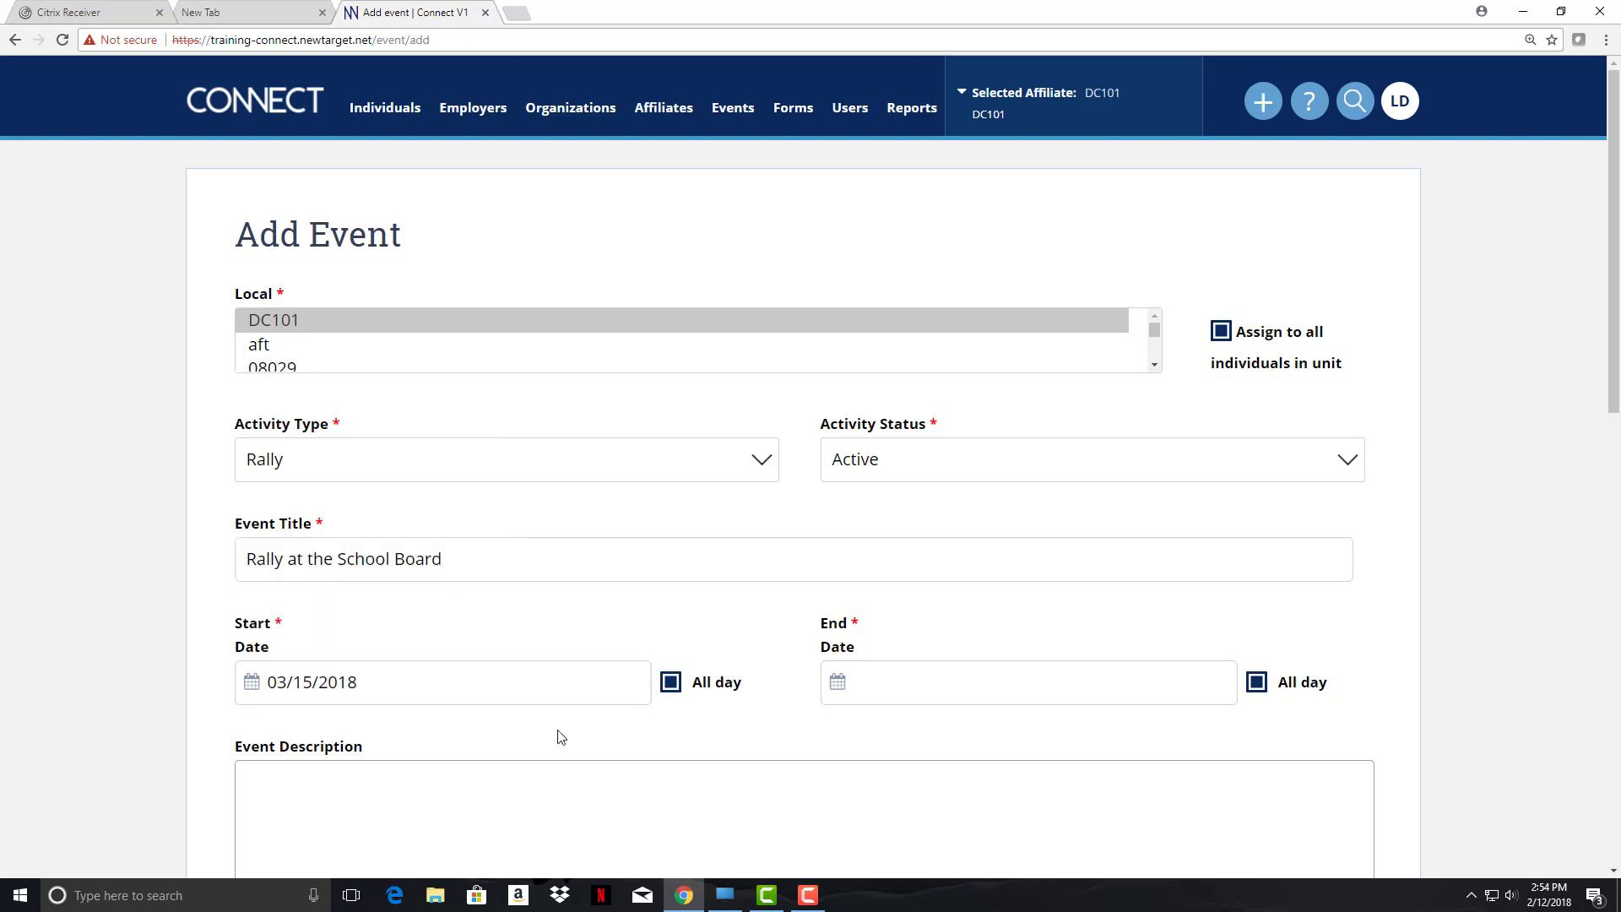
pyautogui.click(670, 684)
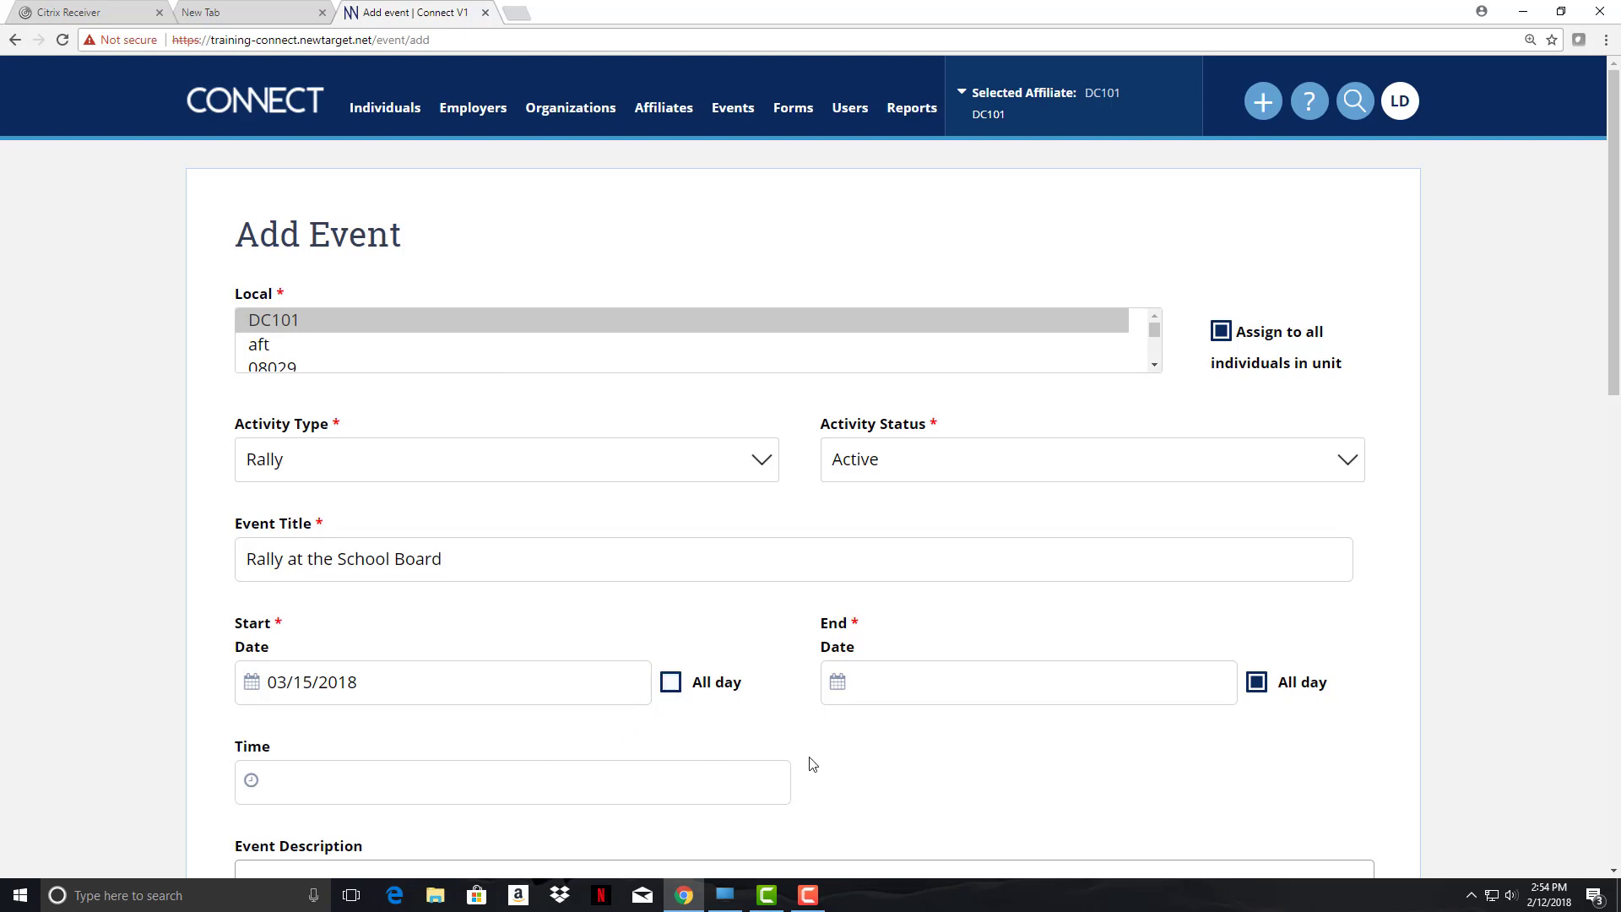
pyautogui.click(730, 779)
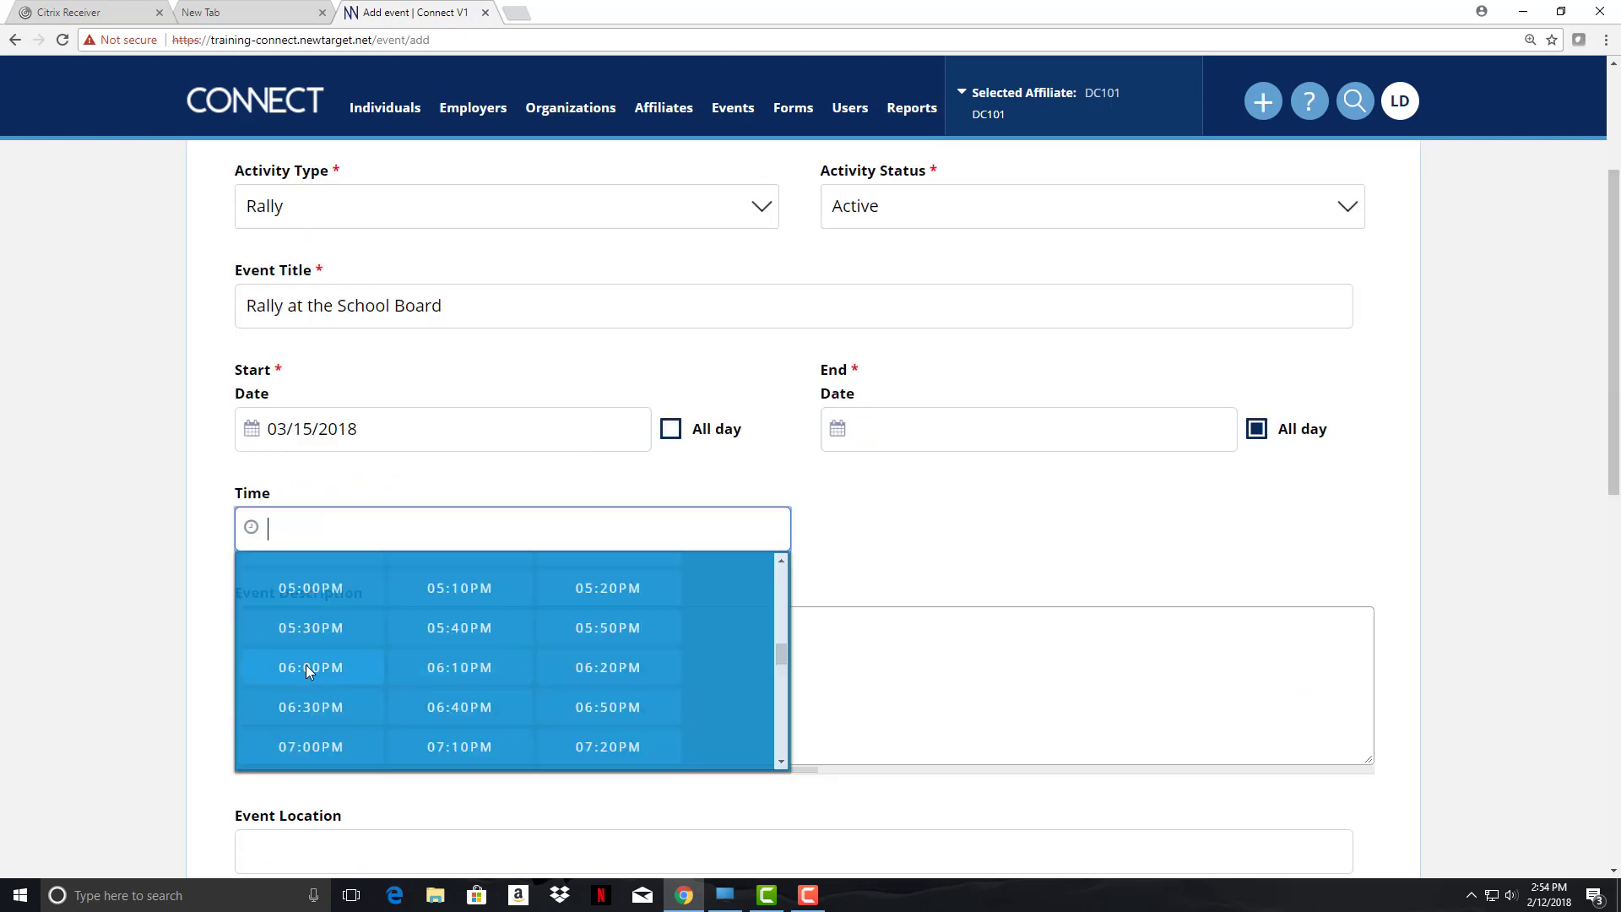
pyautogui.click(306, 667)
pyautogui.press('Tab')
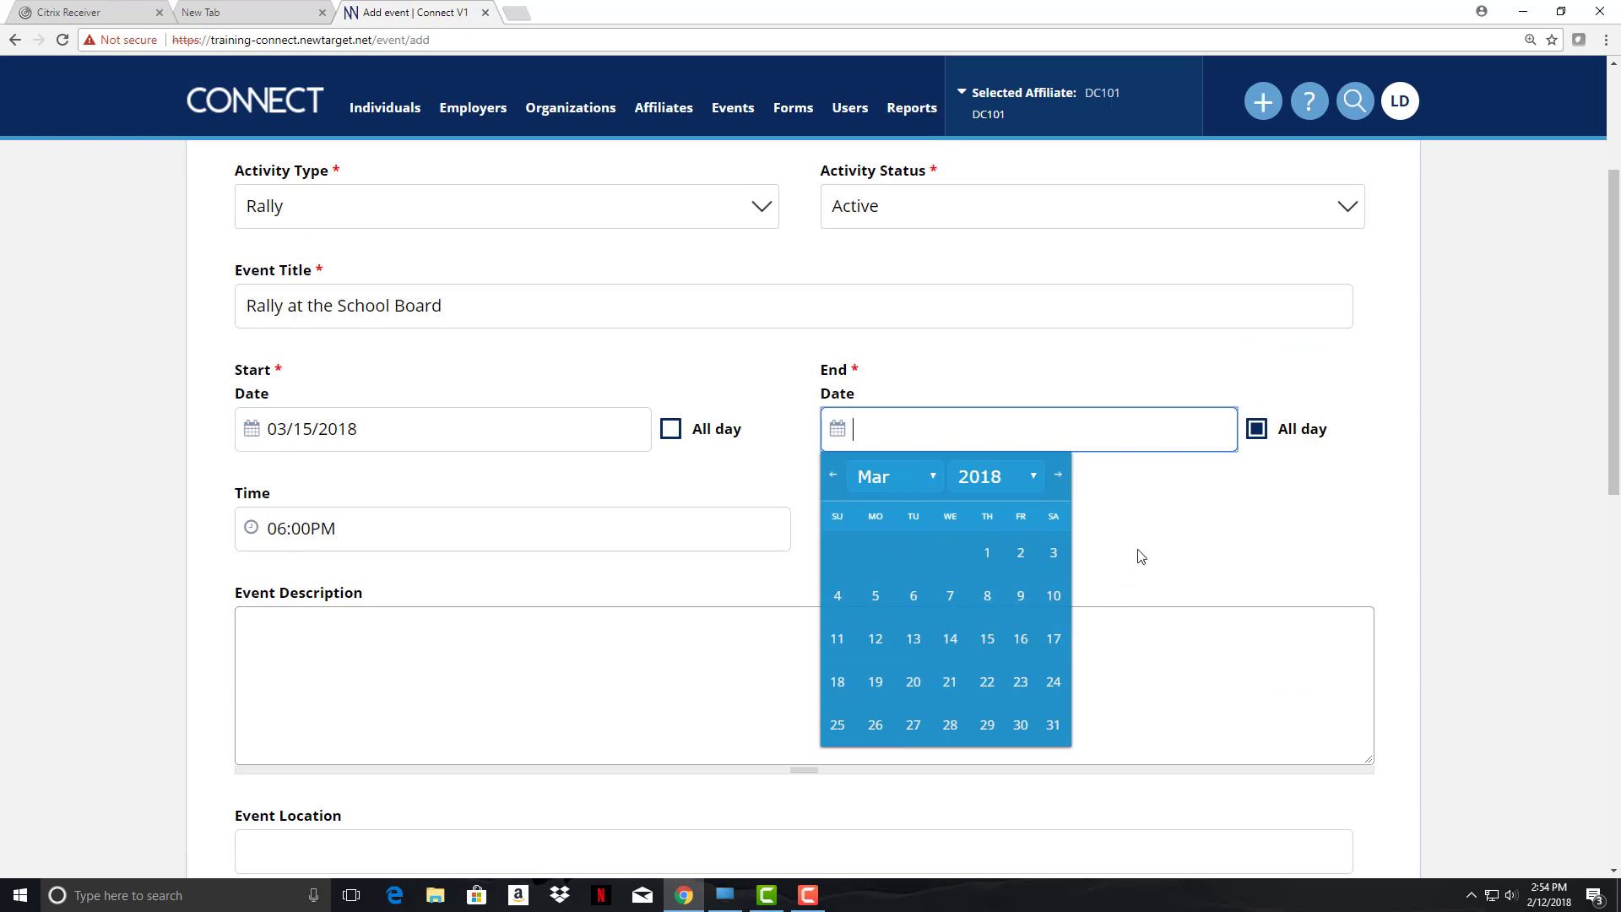
pyautogui.click(986, 640)
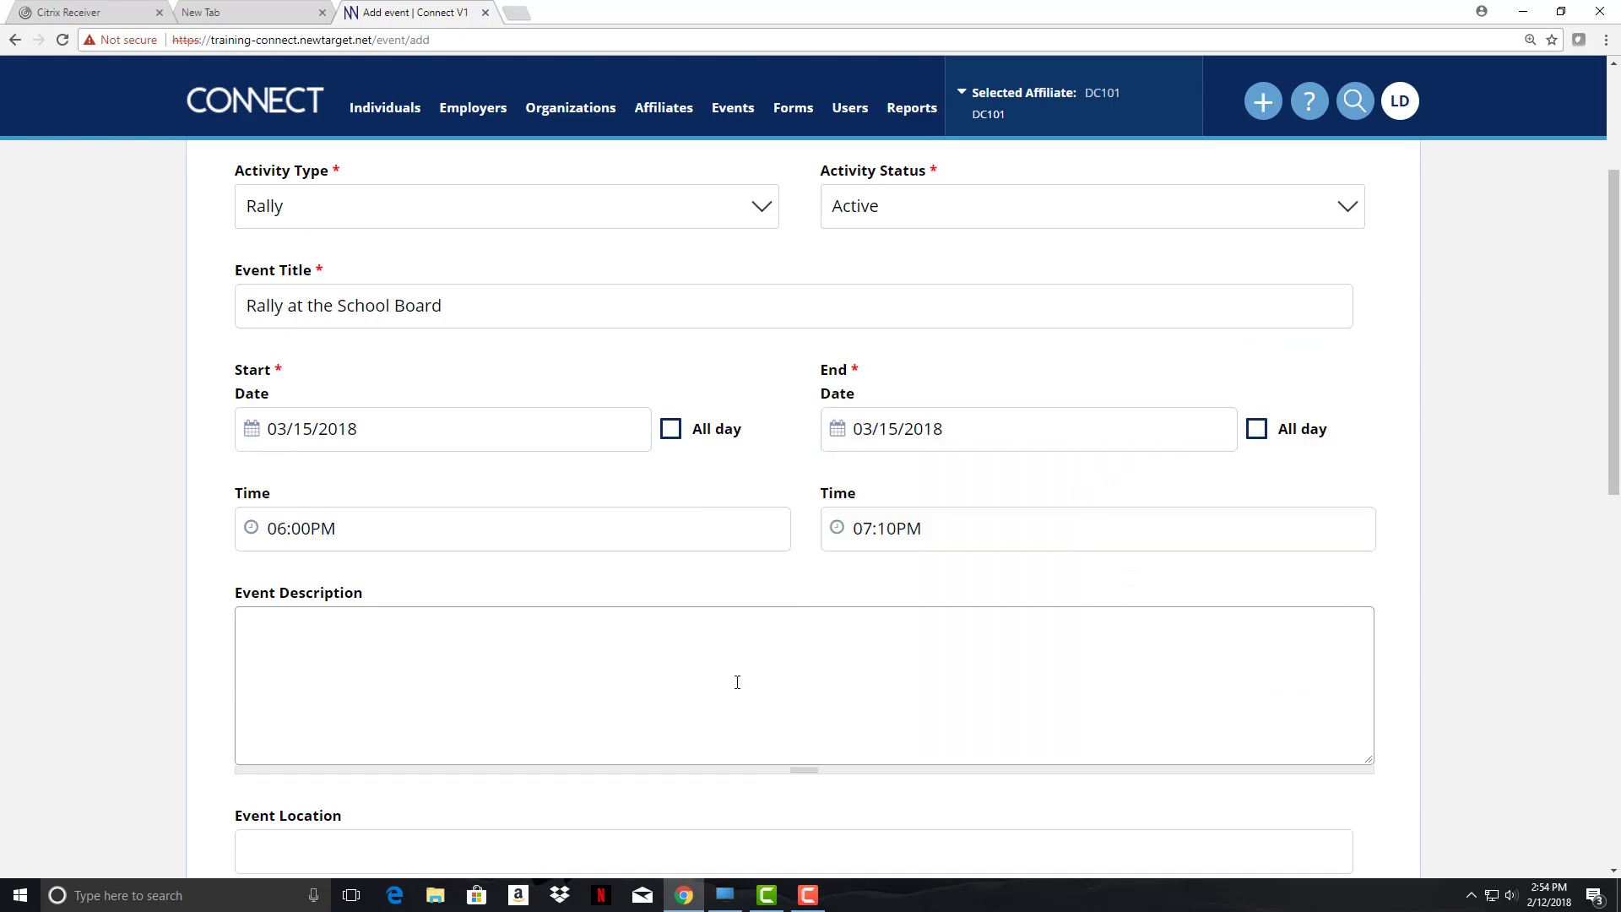
# Save the new event, leaving the description, location and address fields blank
pyautogui.scroll(-3, 734, 680)
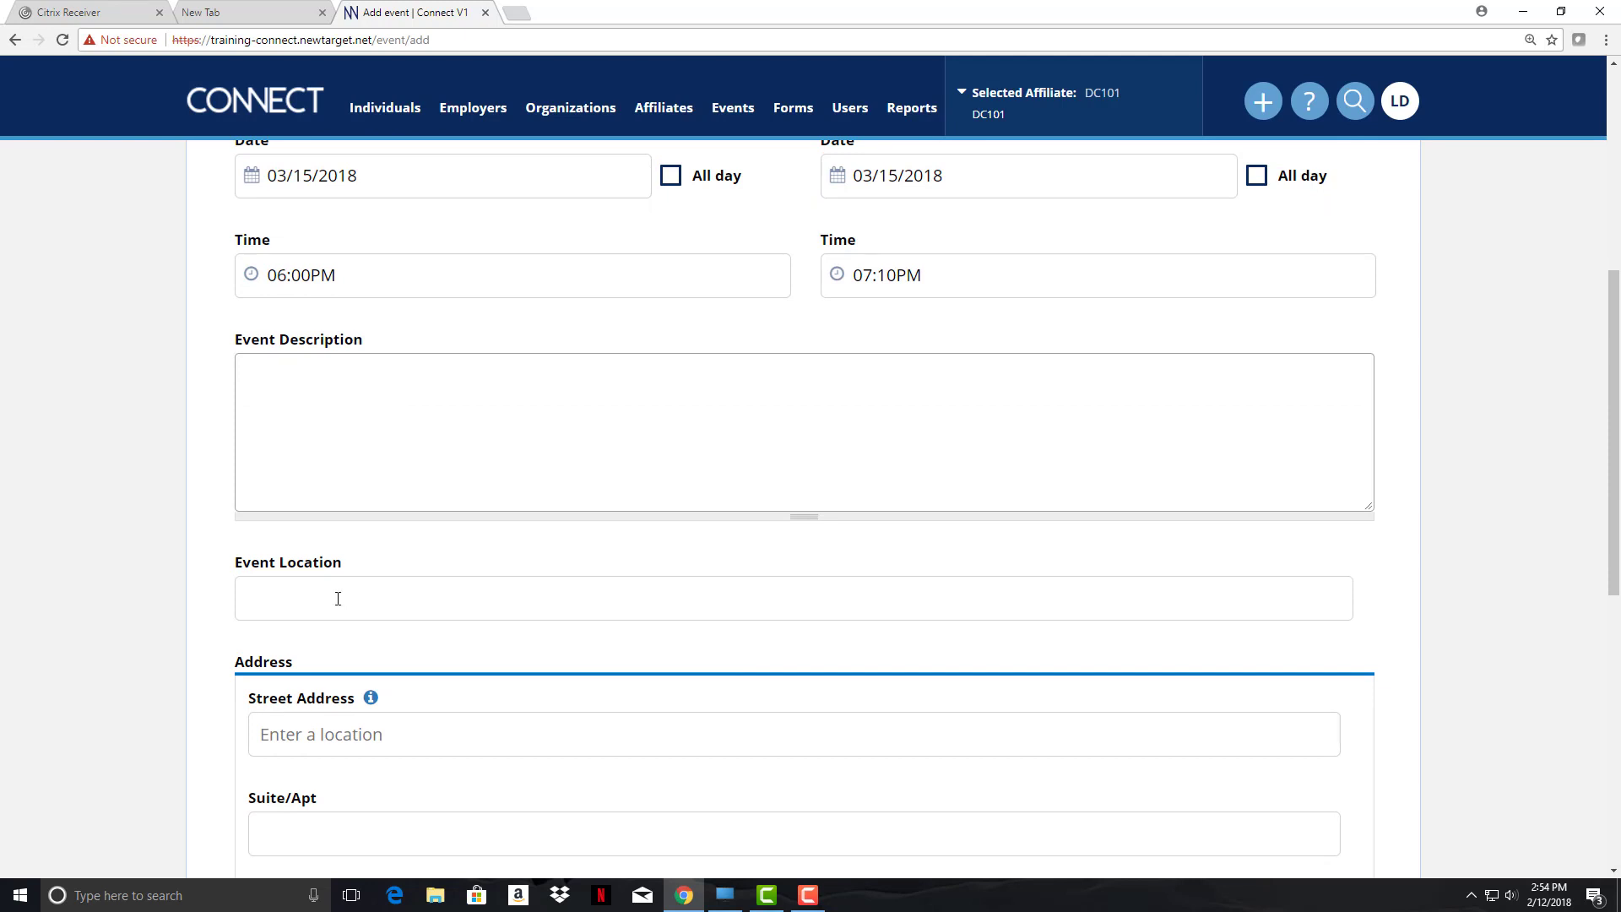
pyautogui.scroll(-3, 406, 608)
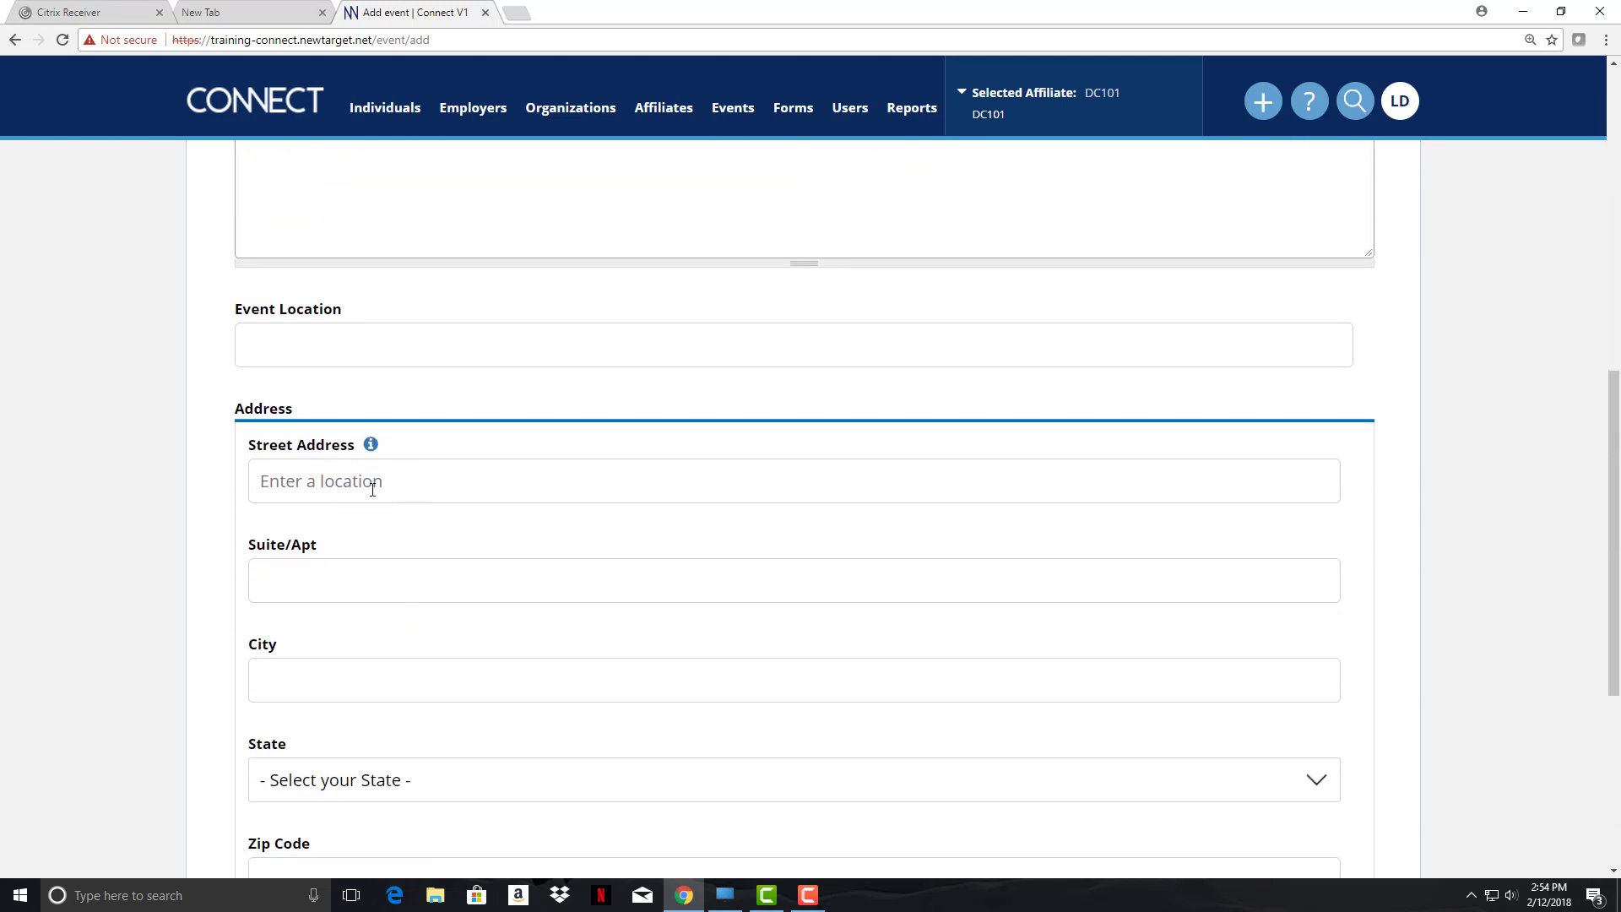
pyautogui.scroll(-1, 374, 540)
pyautogui.scroll(-3, 374, 547)
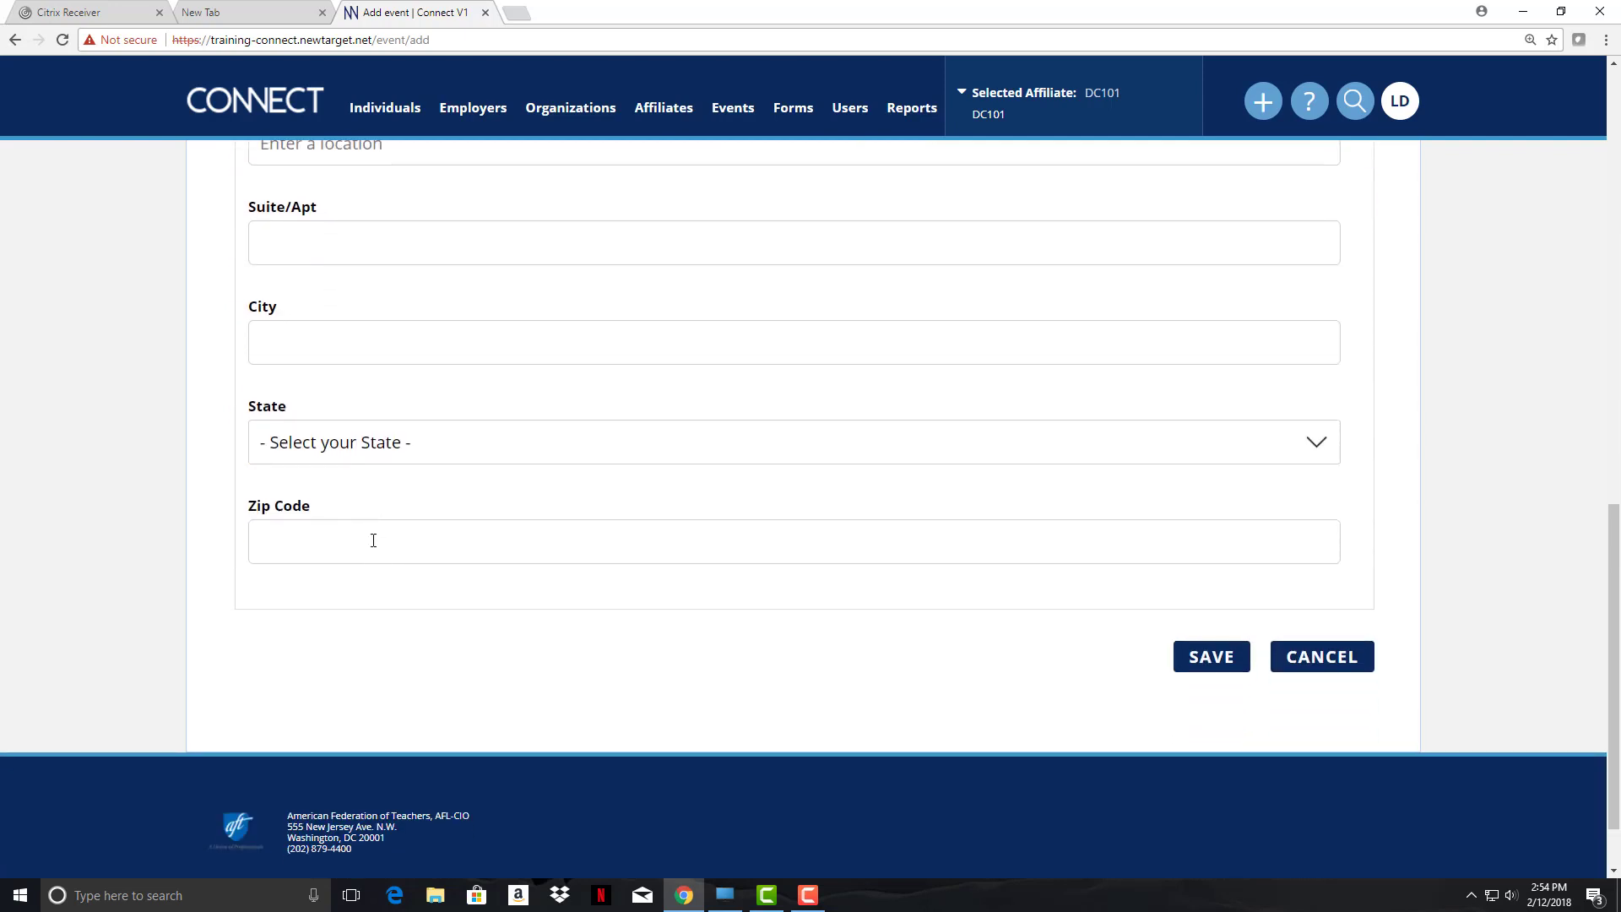
pyautogui.click(1212, 658)
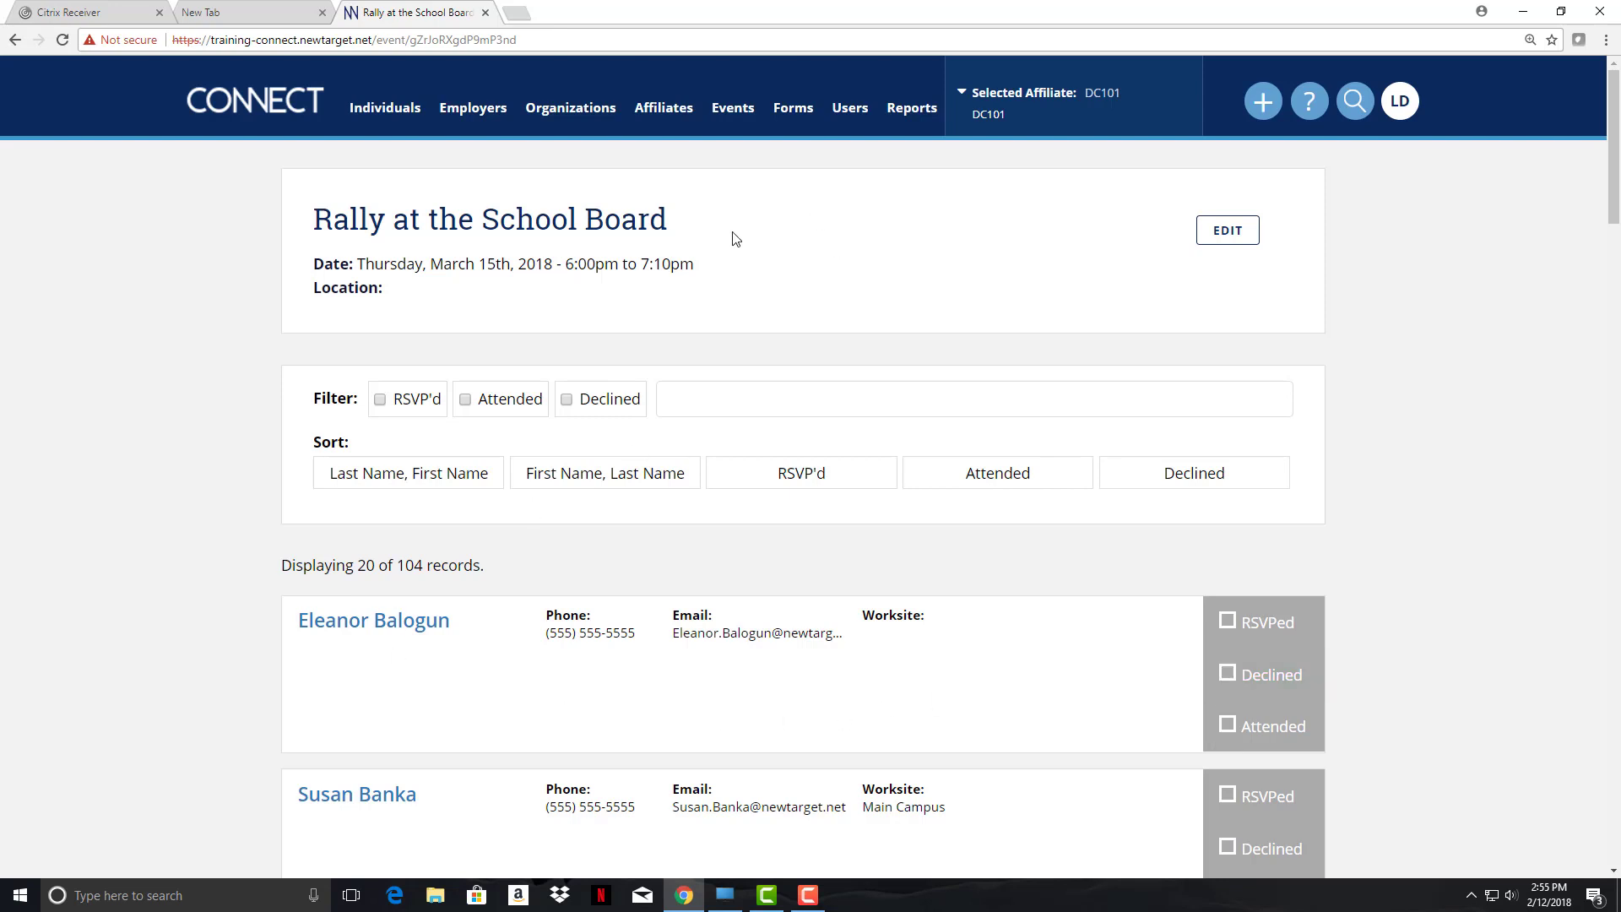
# Mark the second individual in the rally's participant list as RSVPed
pyautogui.moveTo(1607, 120); pyautogui.dragTo(1606, 162)
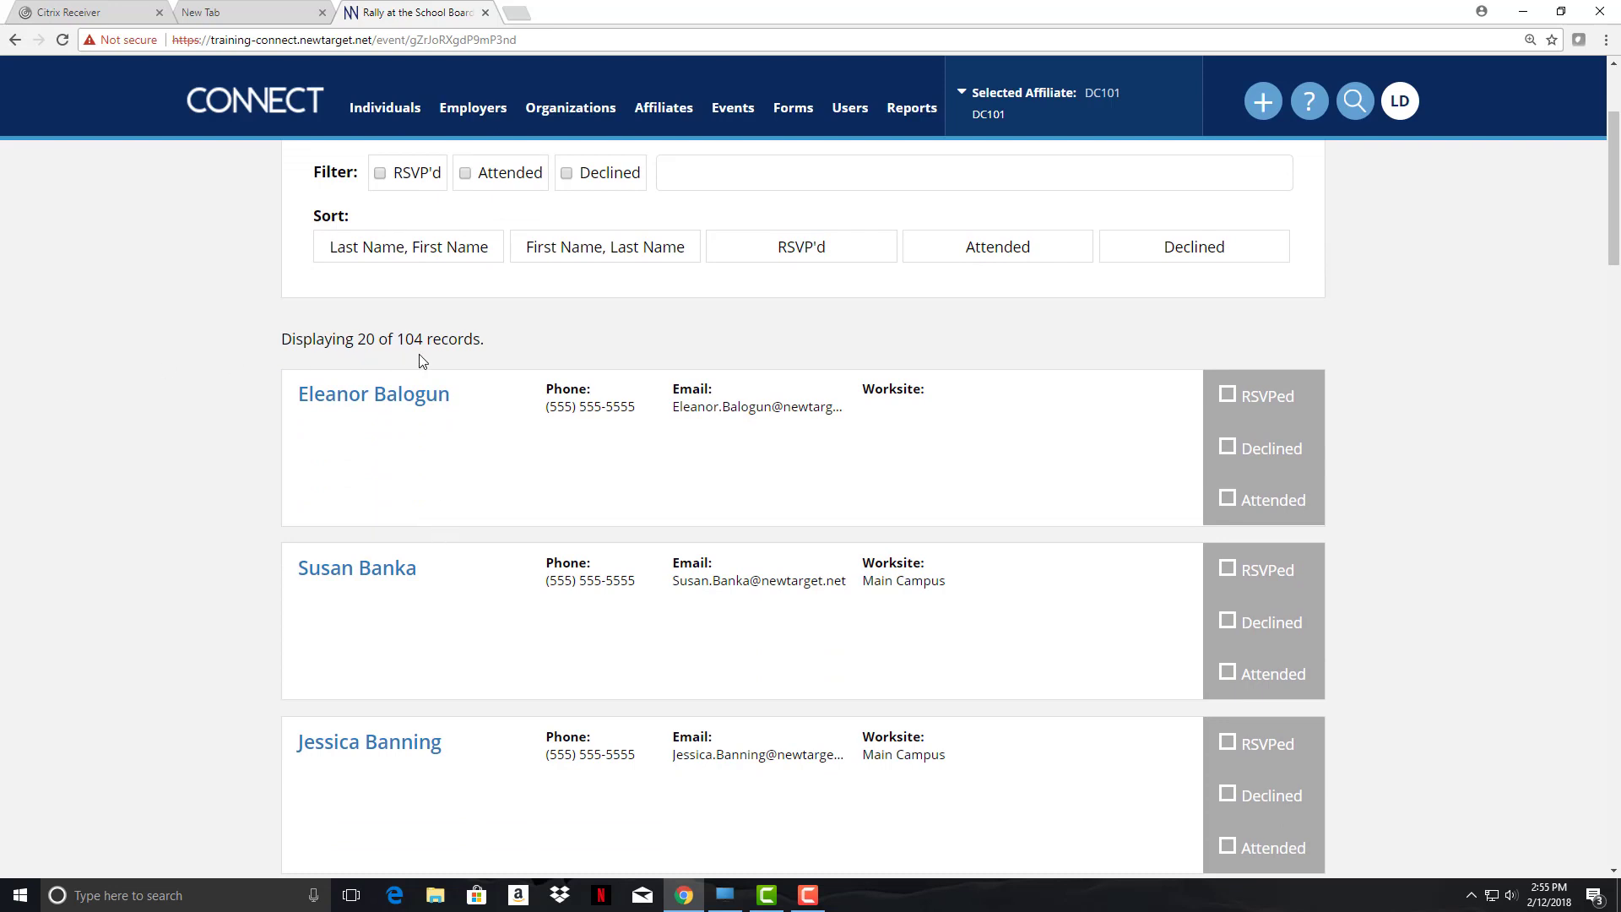
pyautogui.scroll(-1, 1396, 568)
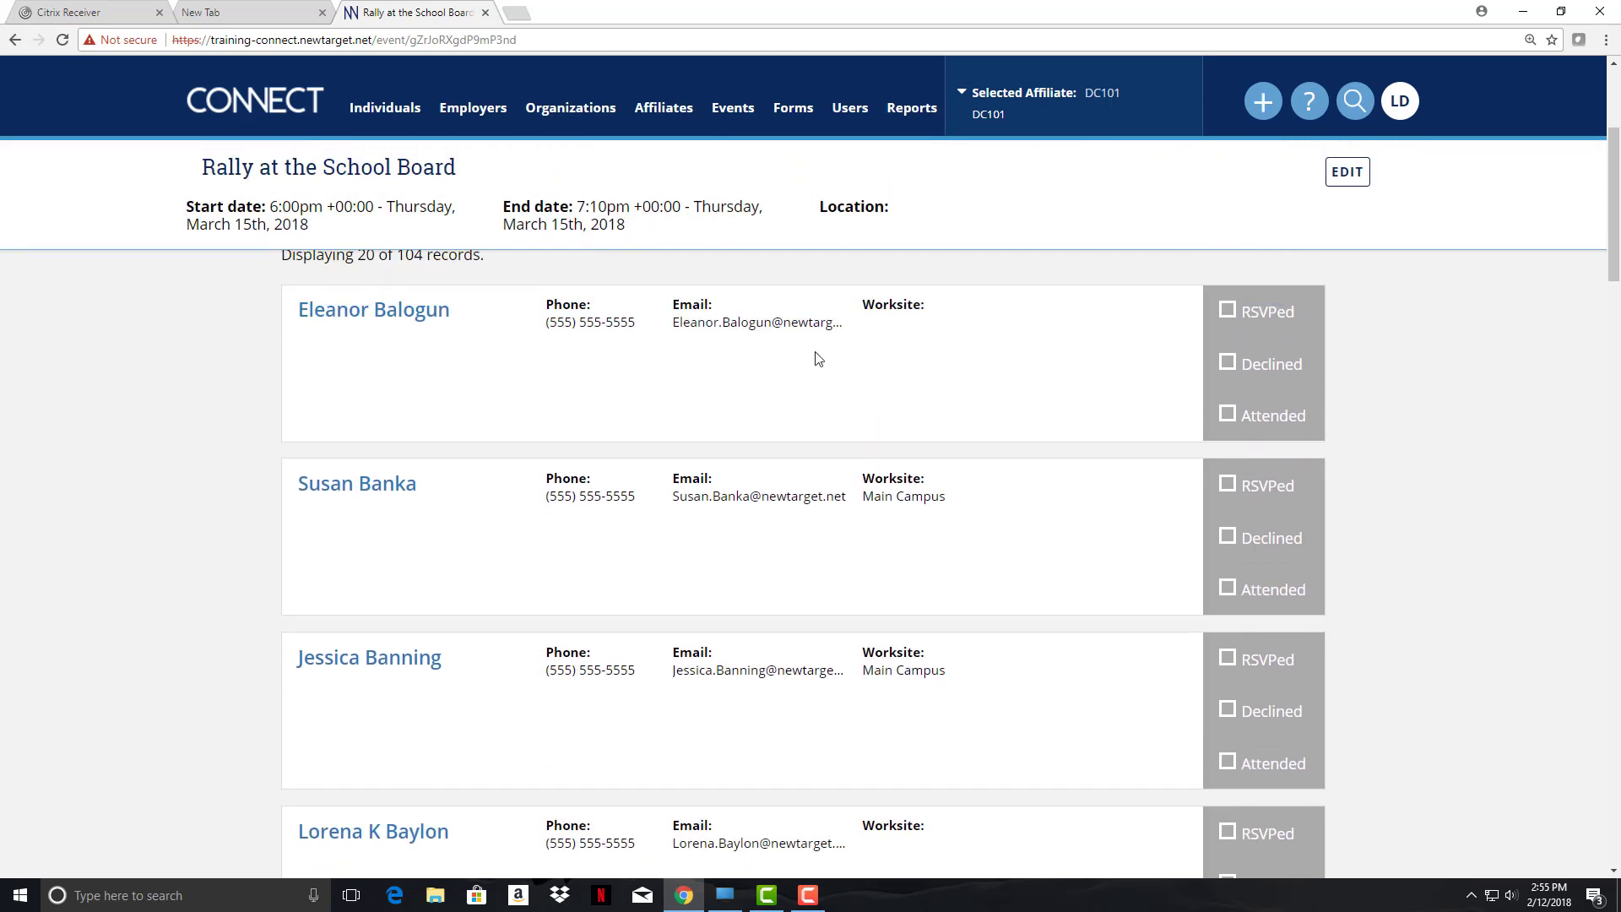
pyautogui.click(1227, 484)
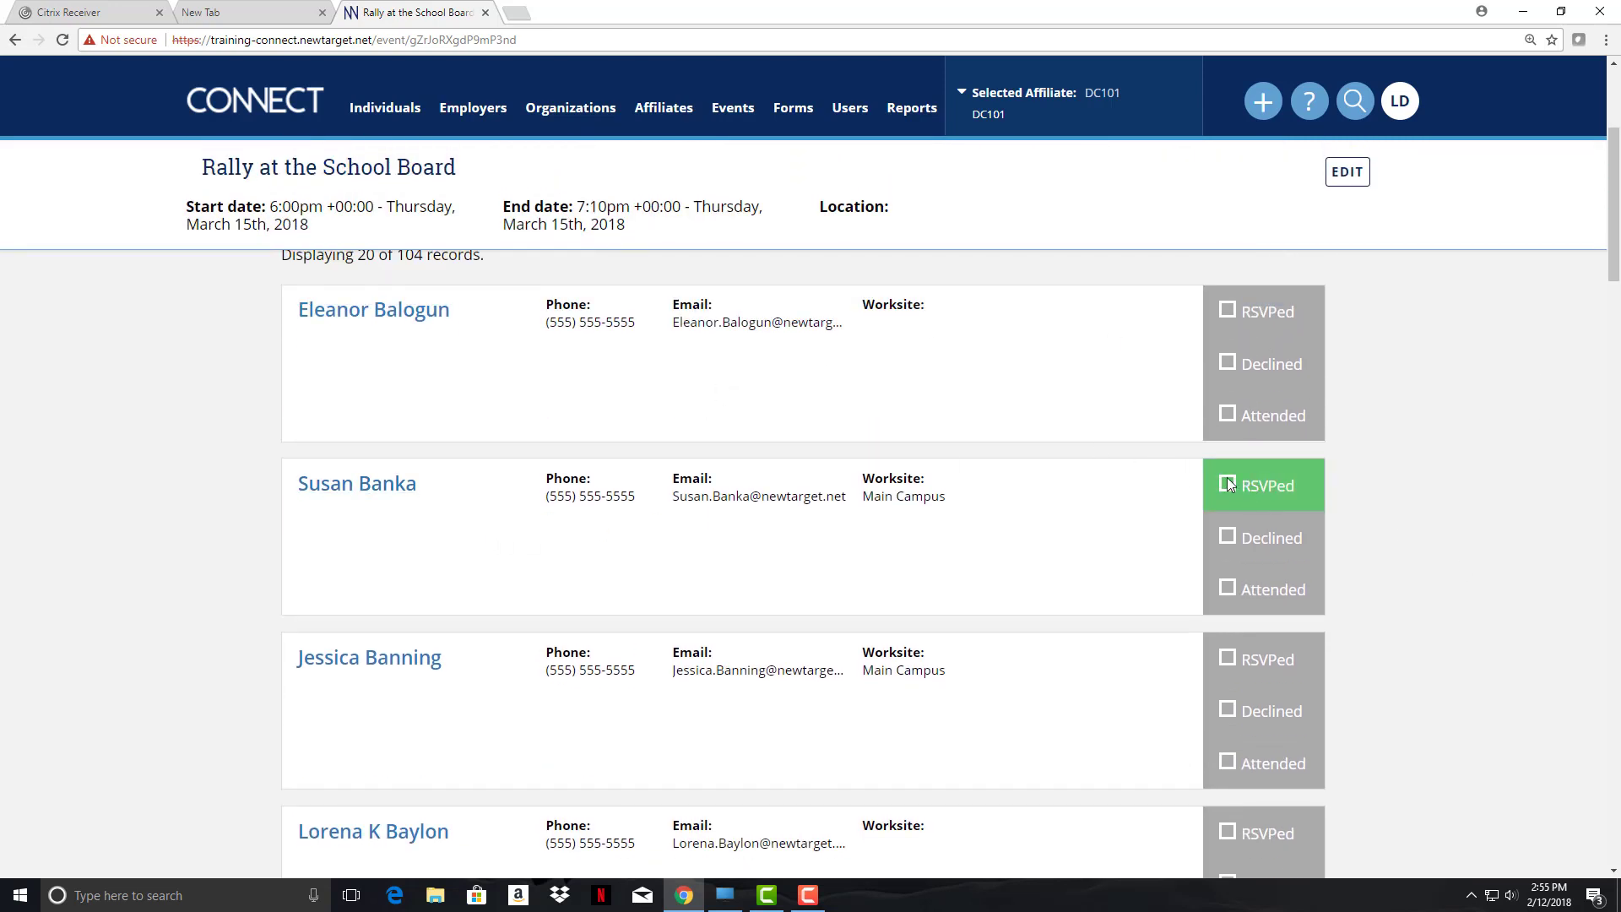
pyautogui.click(1284, 486)
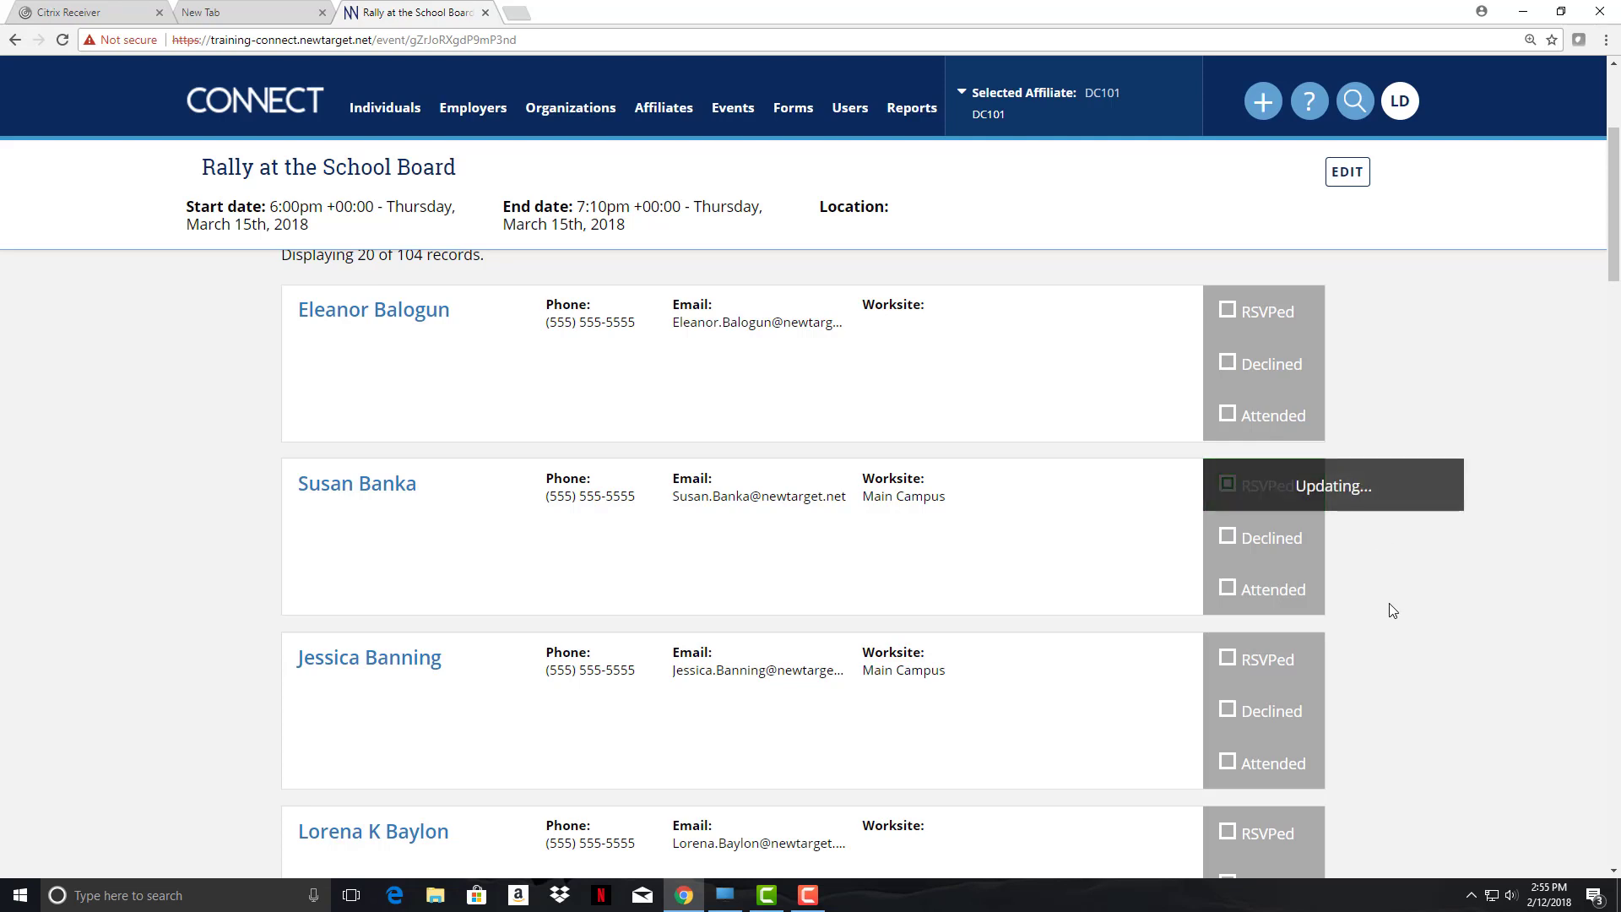
pyautogui.scroll(-8, 1387, 622)
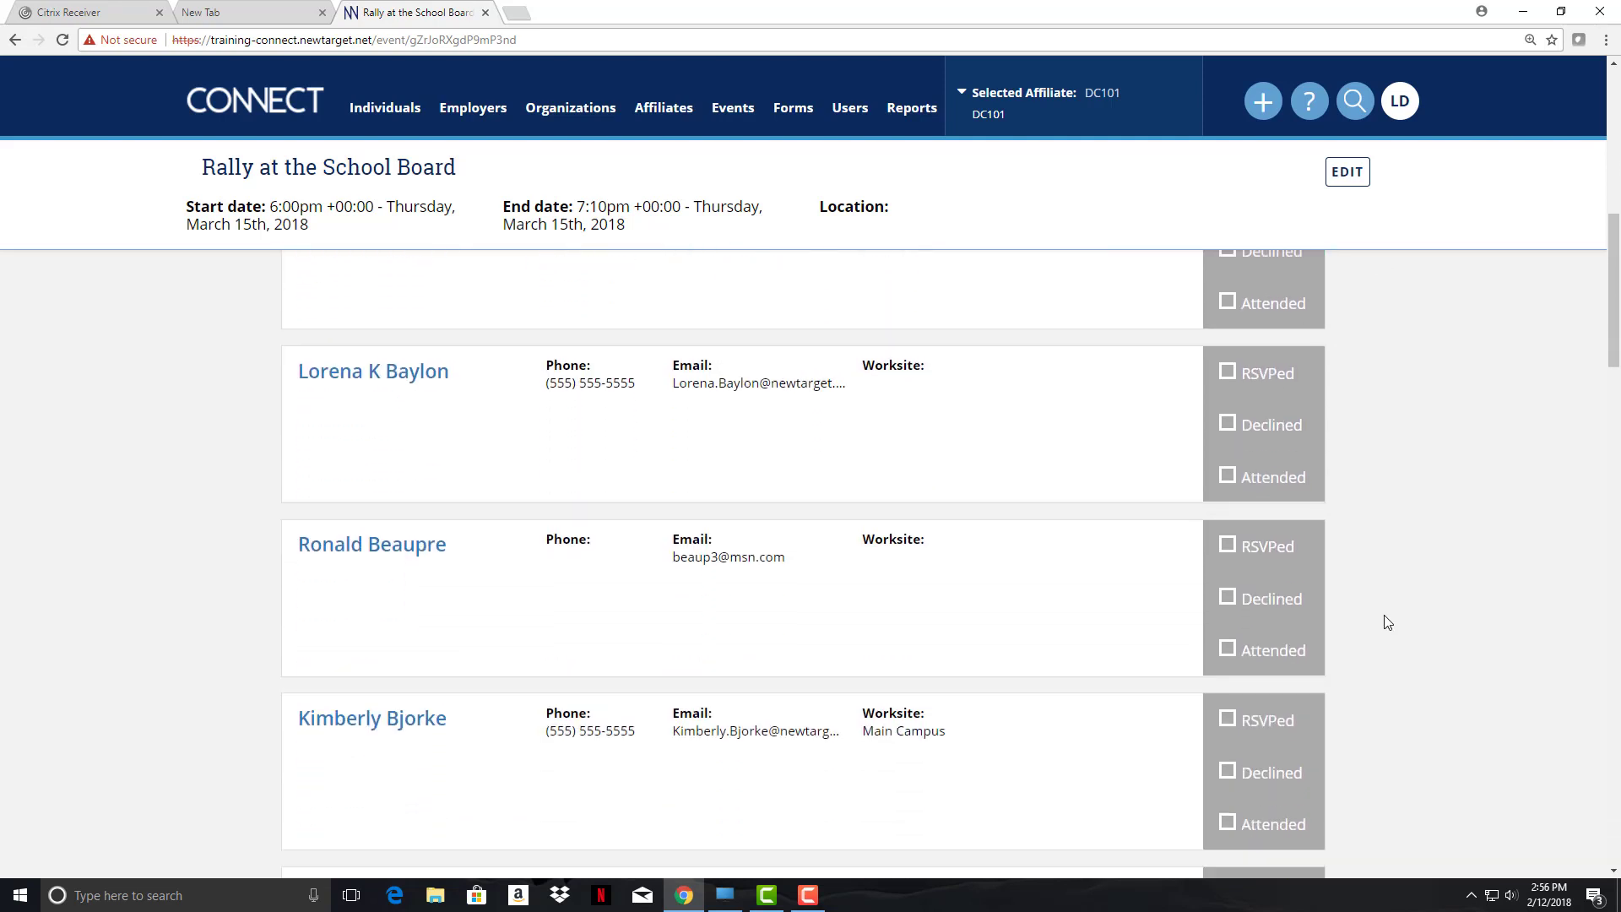
pyautogui.scroll(-2, 1387, 622)
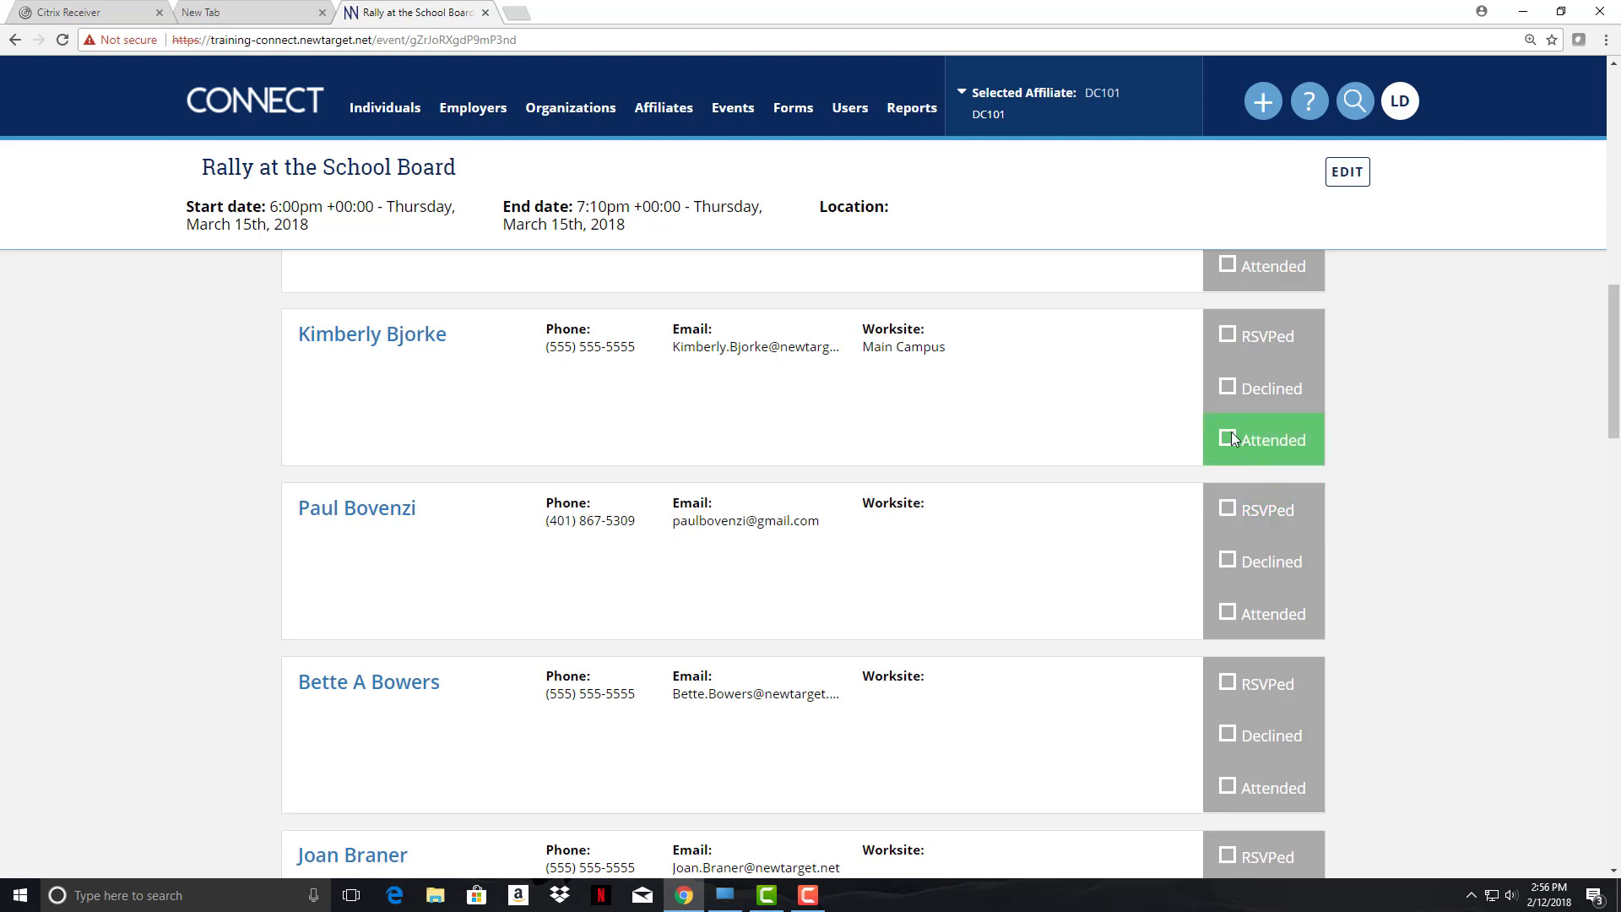
pyautogui.scroll(5, 1469, 609)
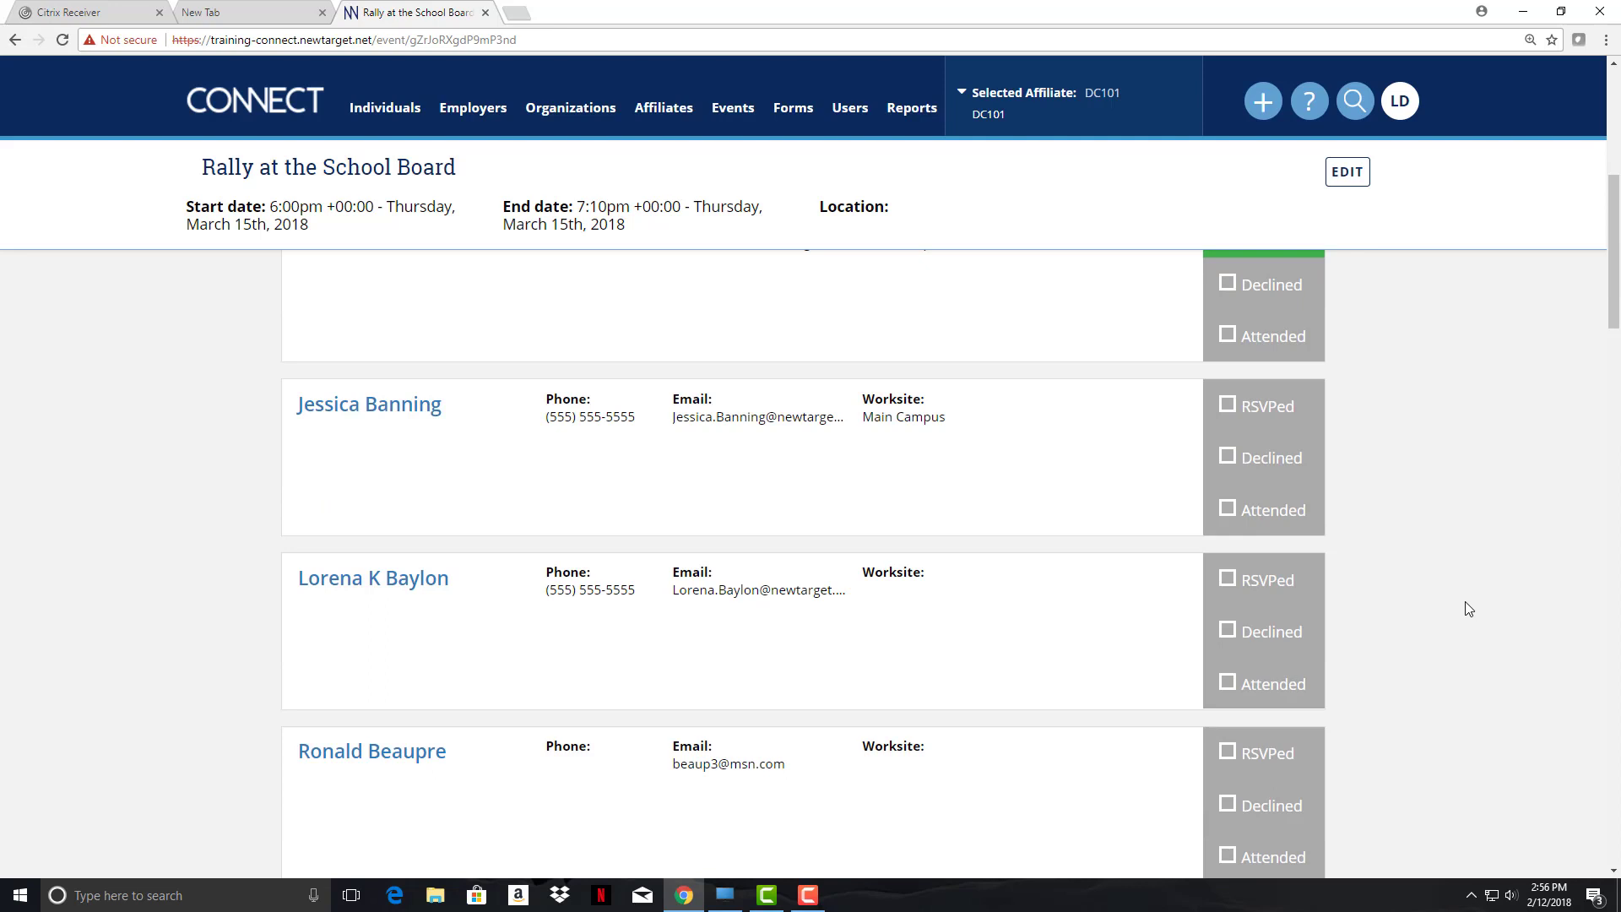
pyautogui.scroll(3, 140, 574)
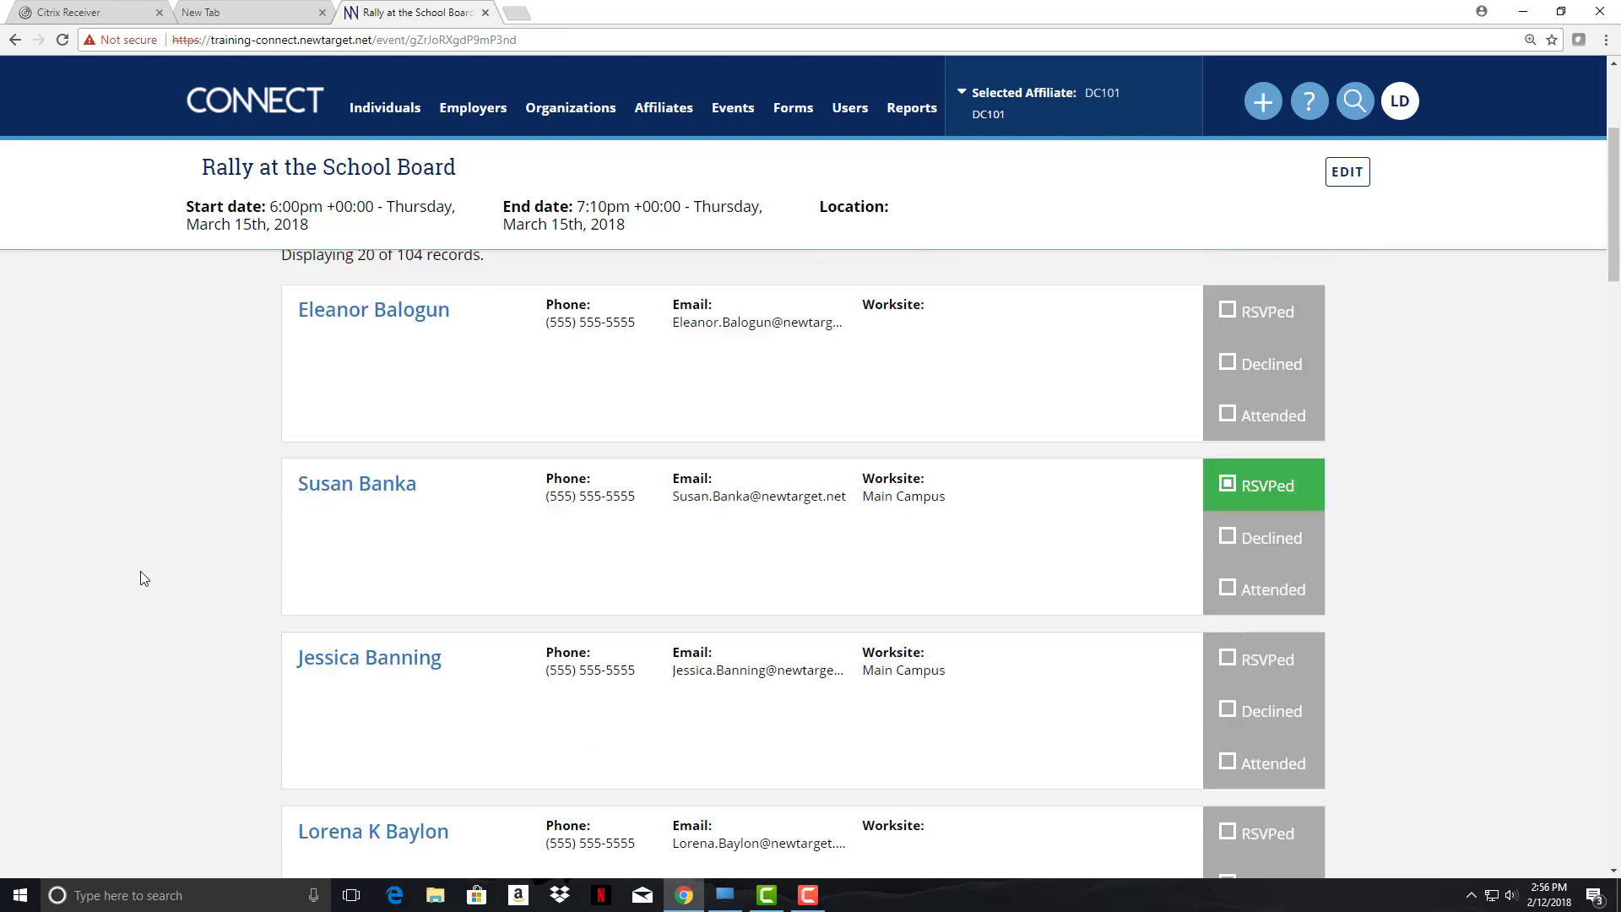
# Open the third participant's individual record and mark them as RSVP'd for Rally at the School Board in their events
pyautogui.click(347, 668)
pyautogui.scroll(-12, 1448, 544)
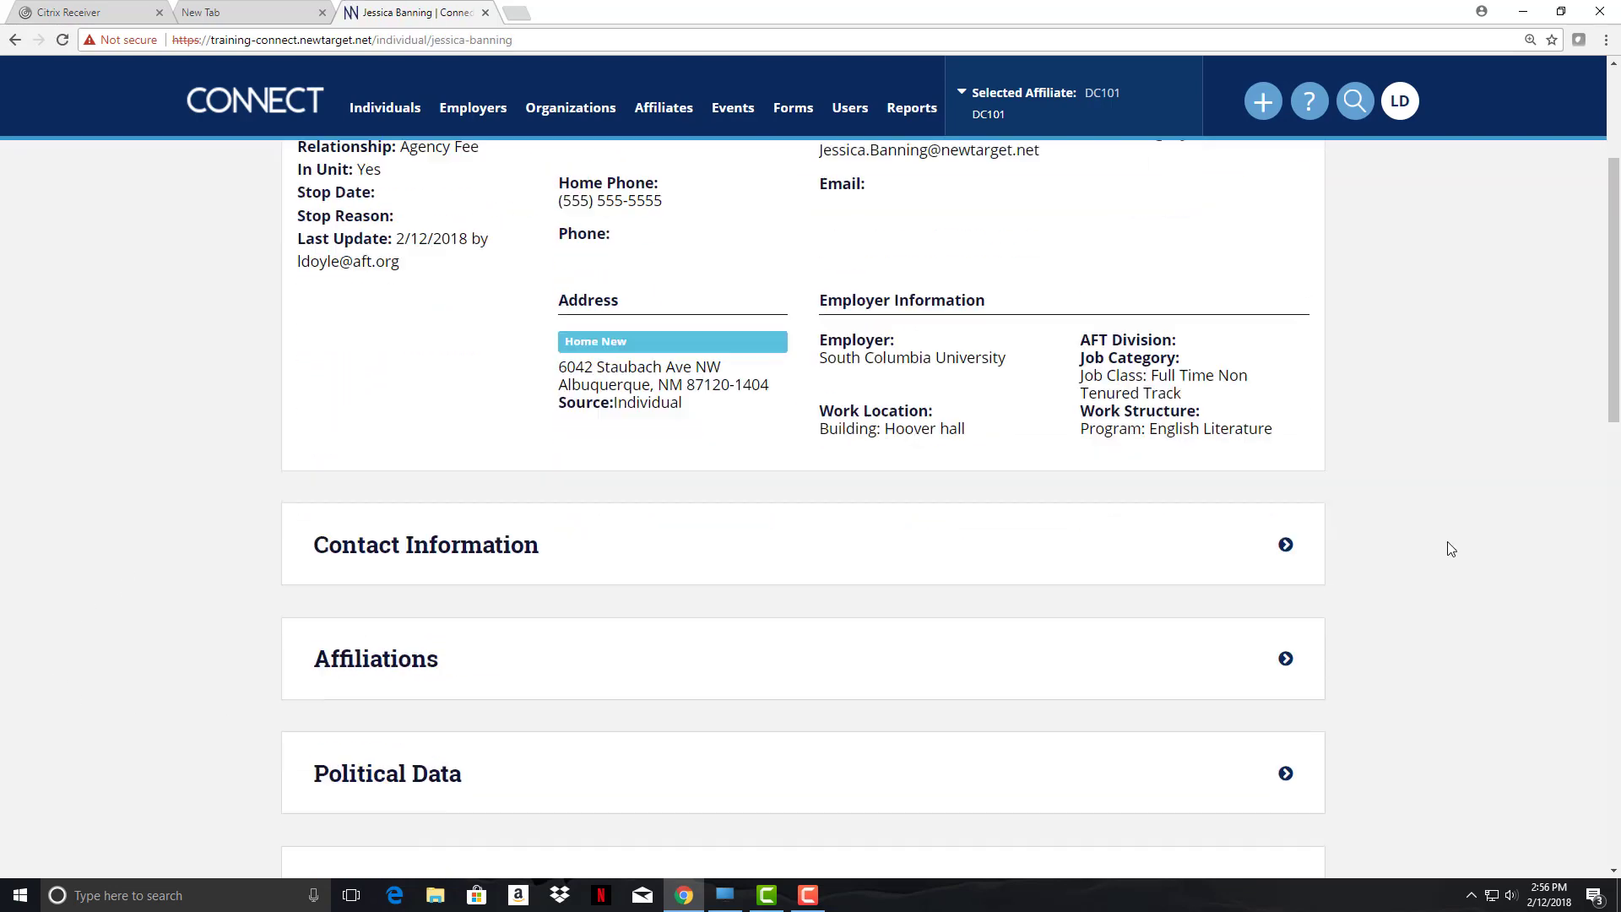
pyautogui.click(426, 601)
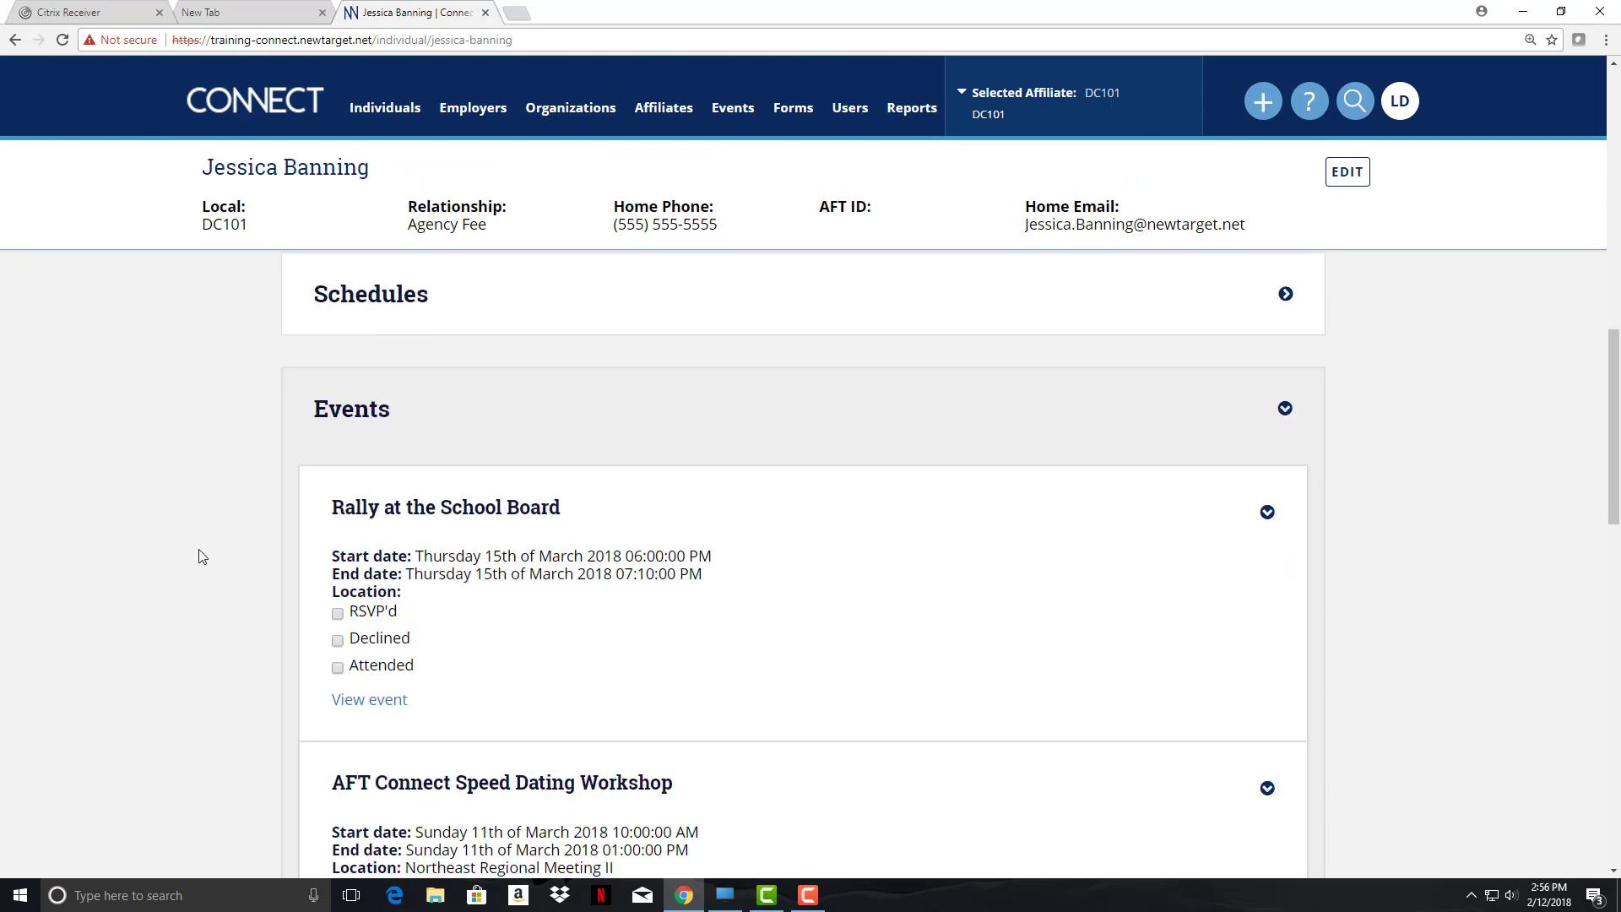
pyautogui.click(337, 614)
# From the list of individuals, start attaching an event to all listed members and select Rally at the School Board
pyautogui.click(389, 121)
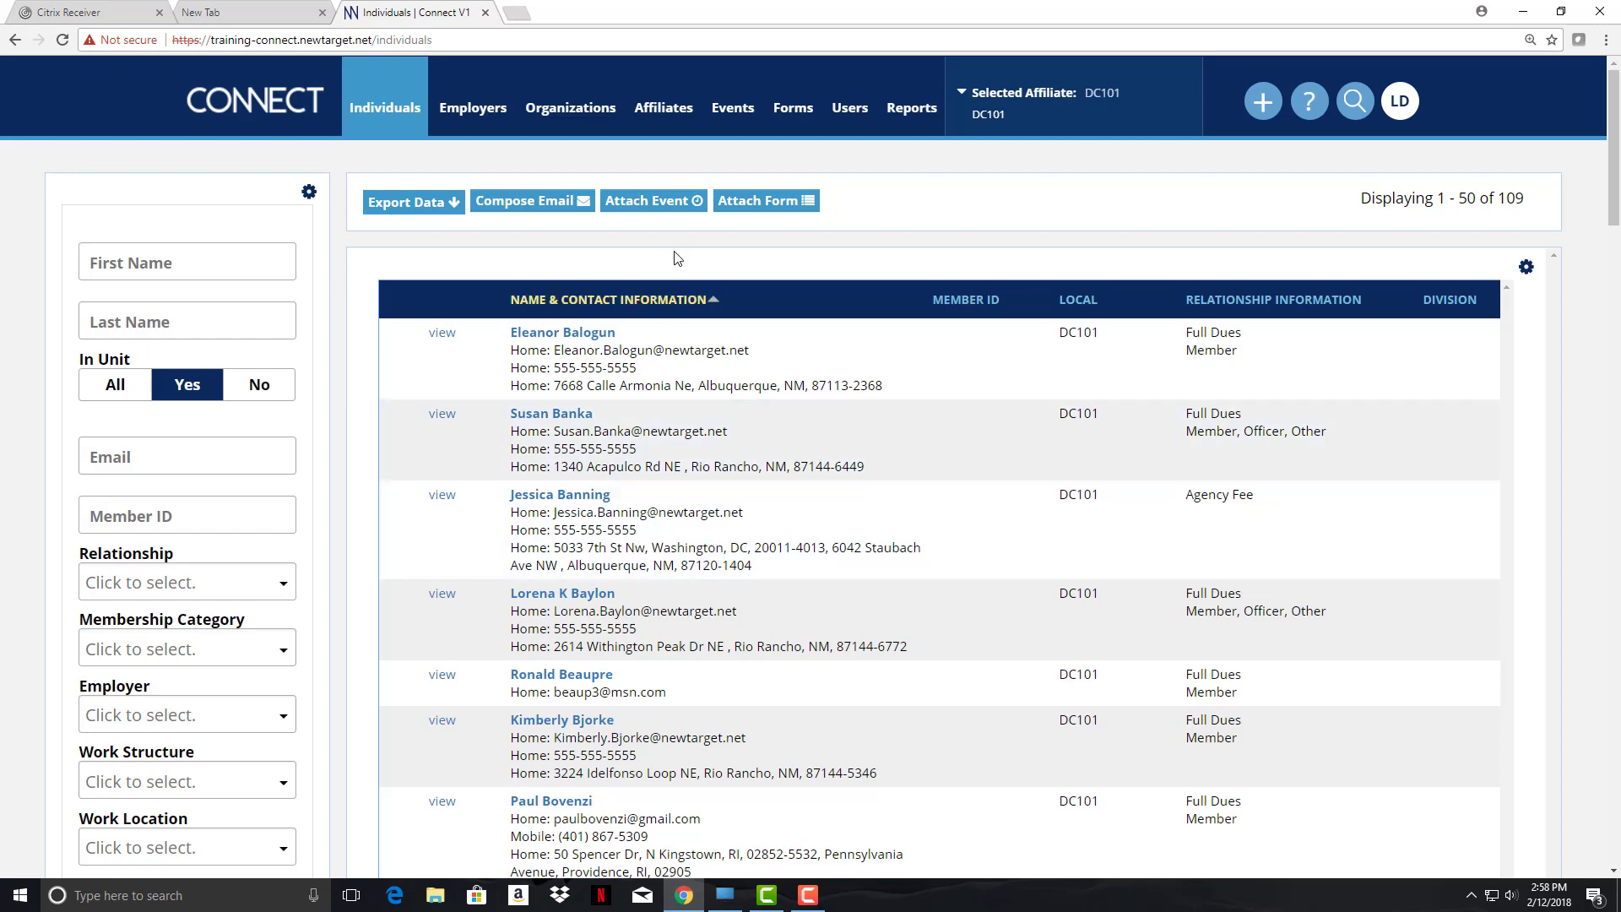
pyautogui.click(642, 206)
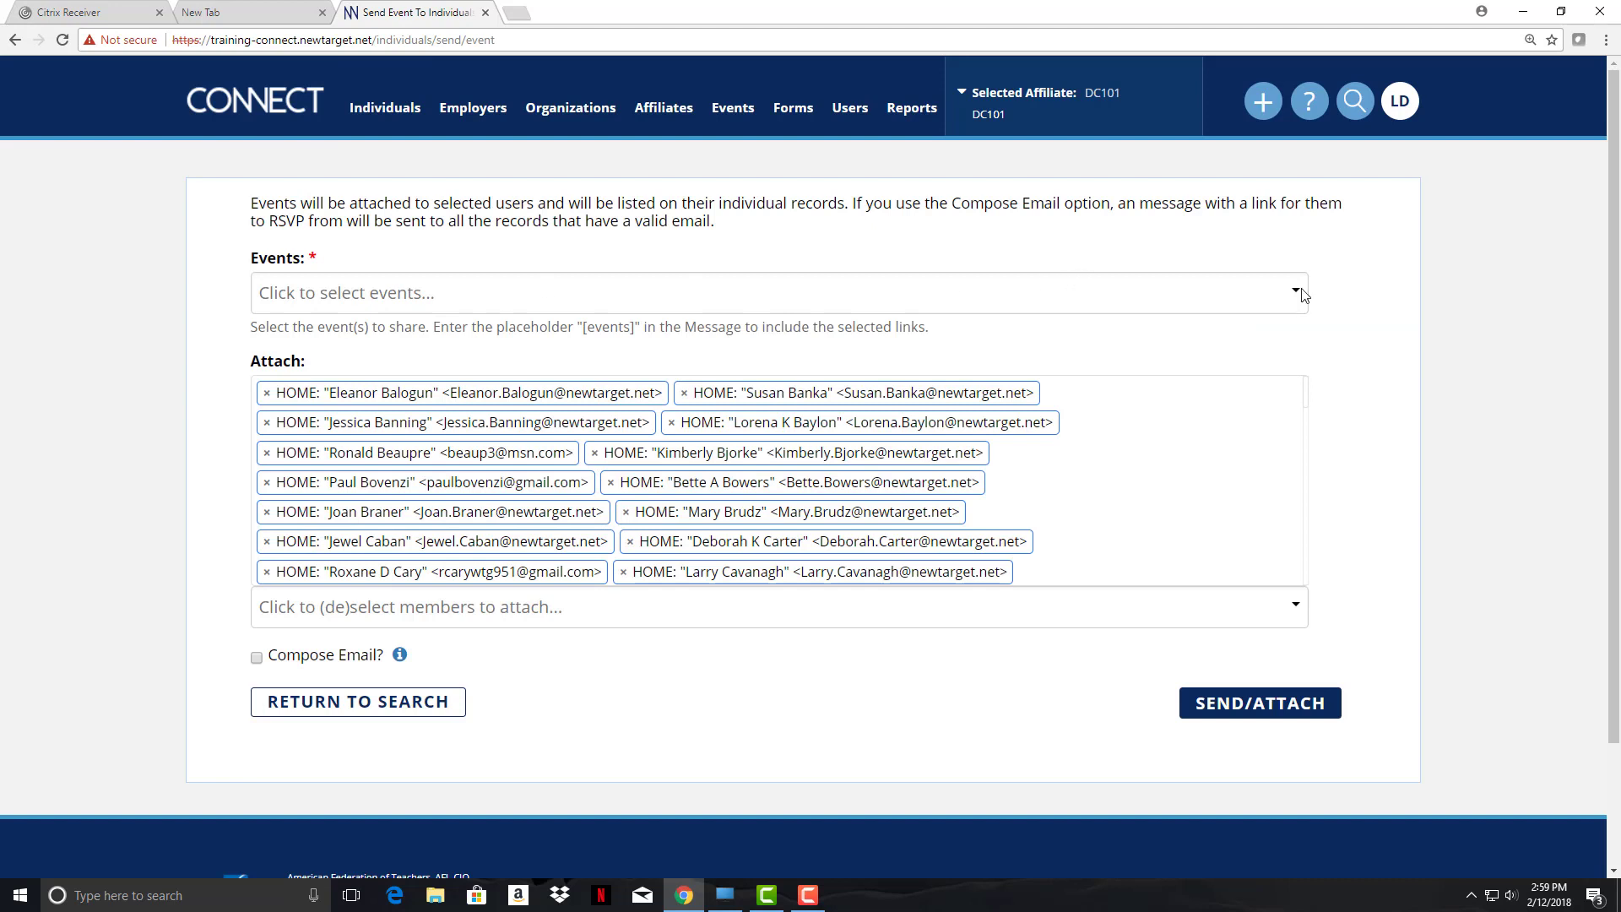
pyautogui.click(1298, 301)
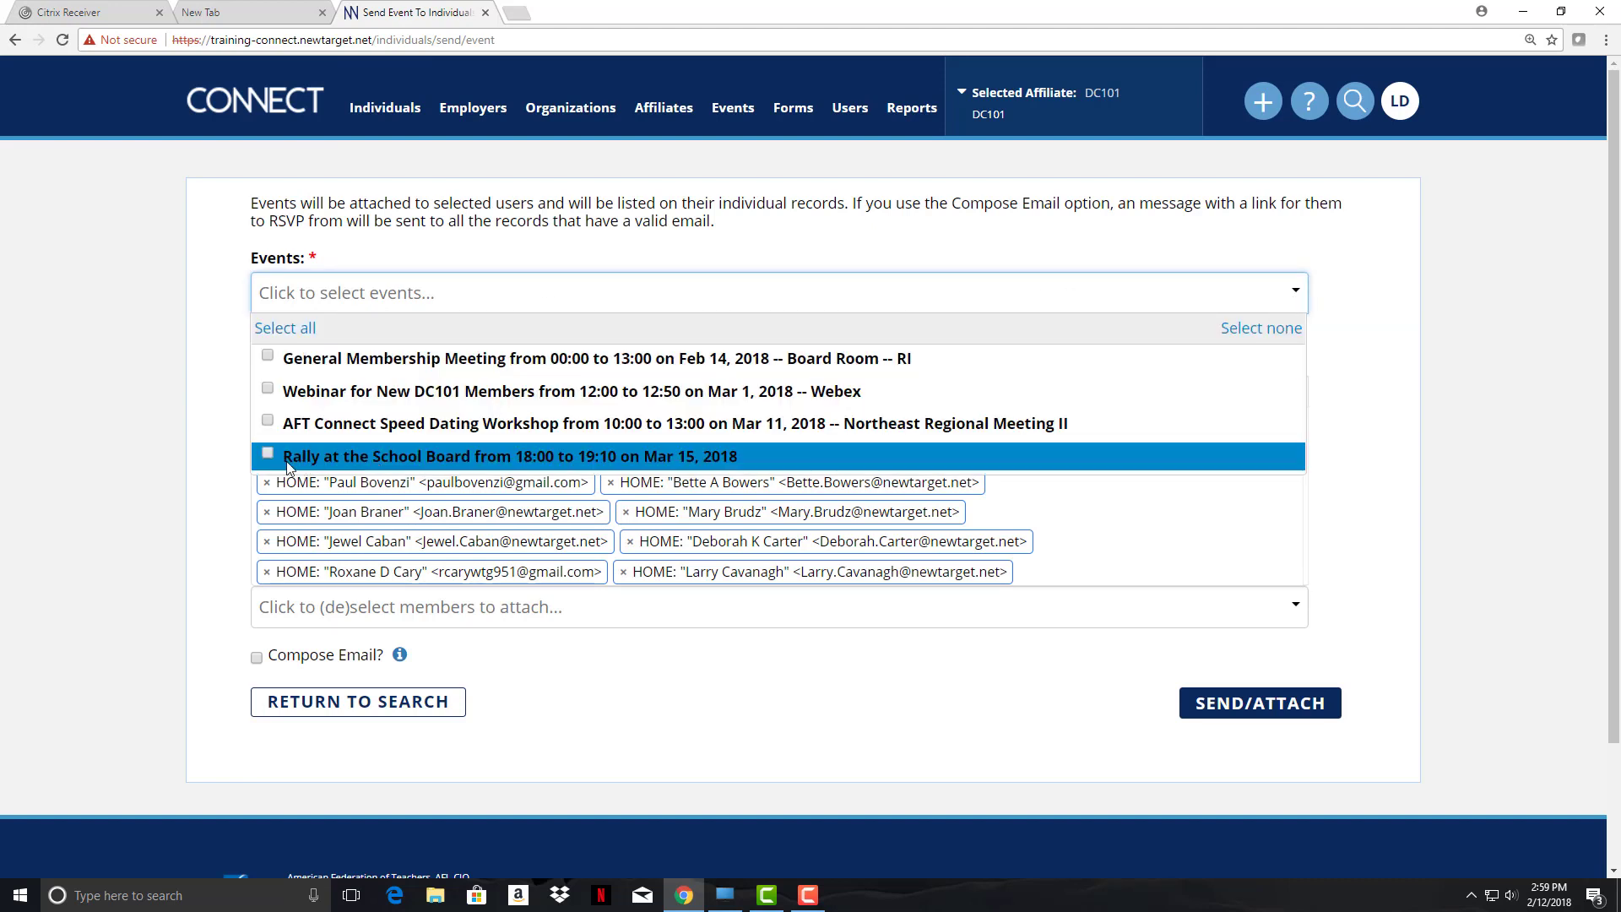
pyautogui.click(268, 455)
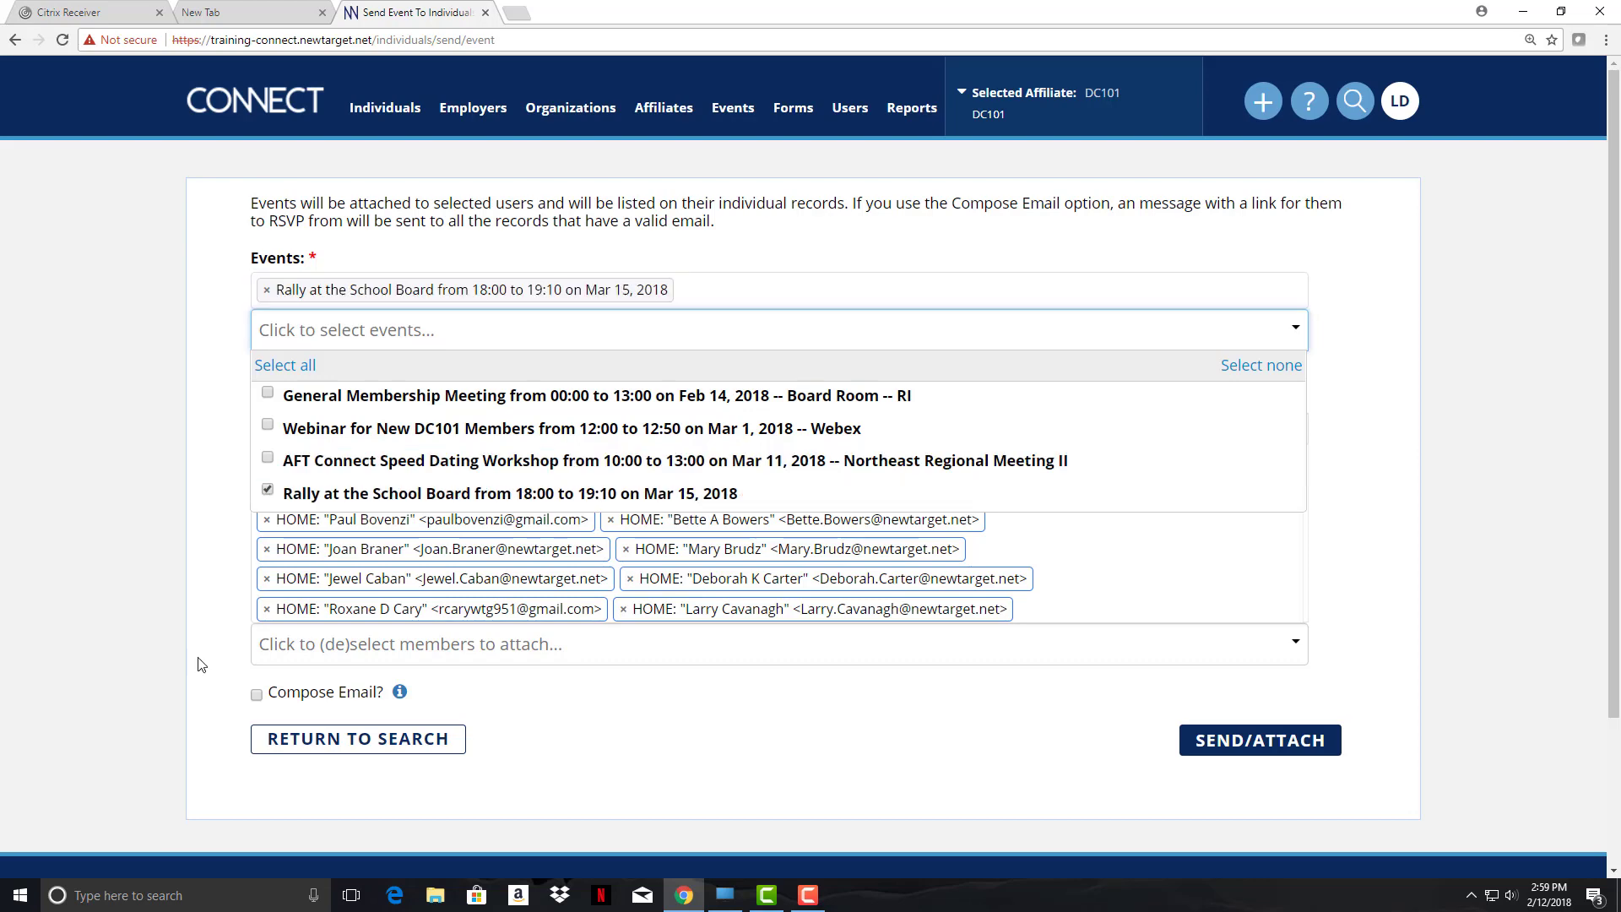
# Turn on the Compose Email option for the event being attached
pyautogui.click(257, 695)
pyautogui.click(257, 695)
pyautogui.scroll(-1, 385, 308)
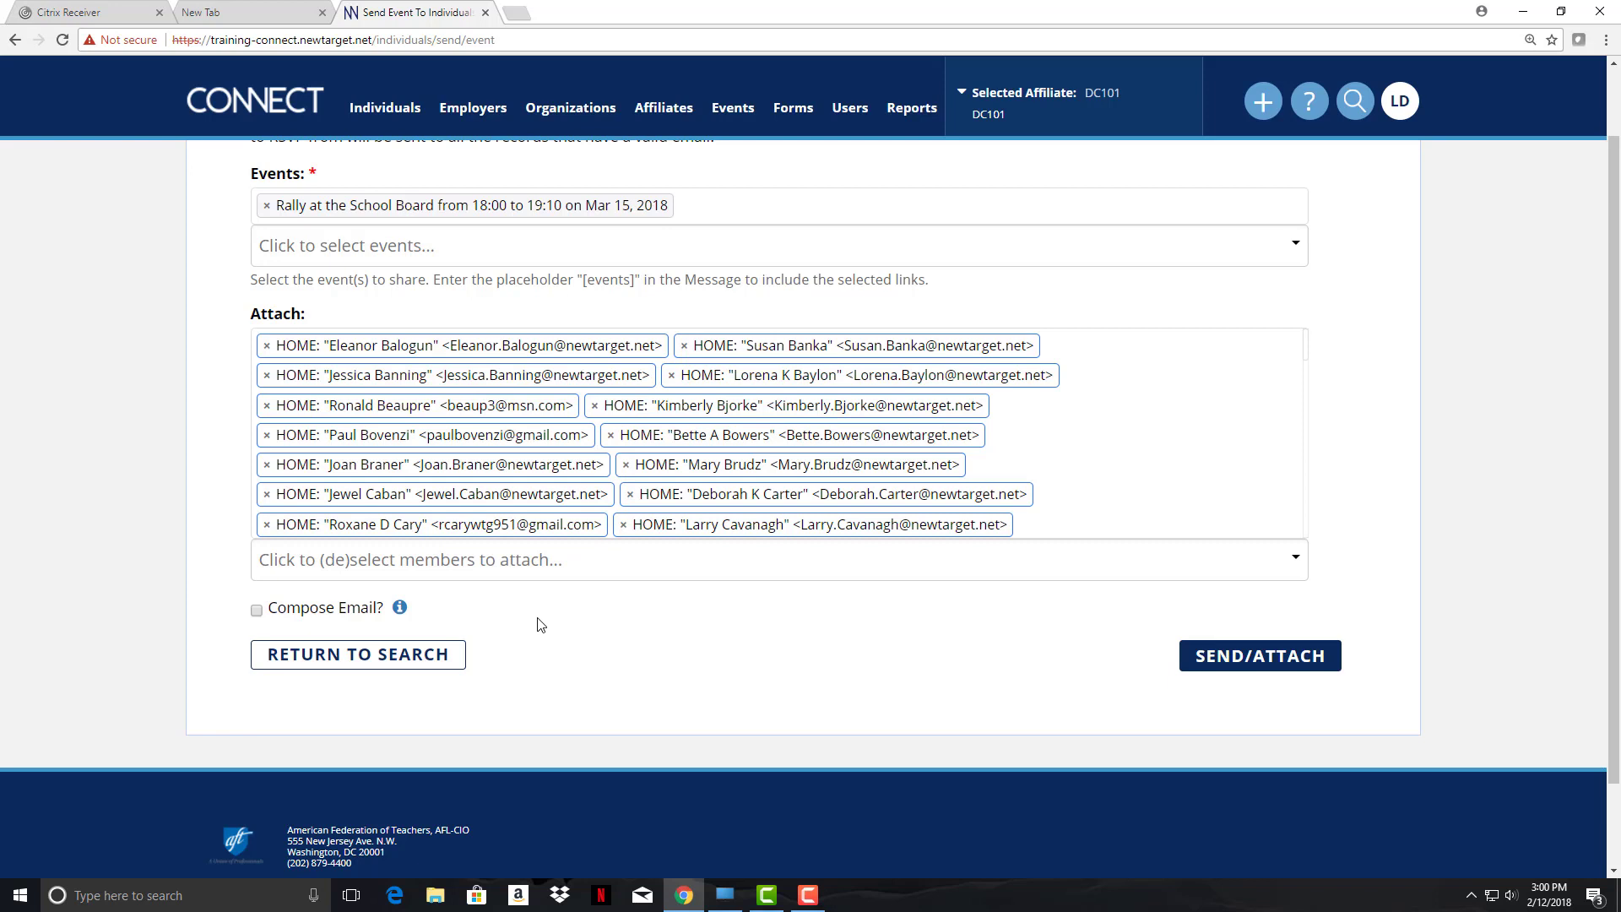
pyautogui.click(257, 610)
# Replace the opening line of the invitation message with "Please click below to RSVP for this event", keeping the [events] placeholder
pyautogui.scroll(-5, 439, 339)
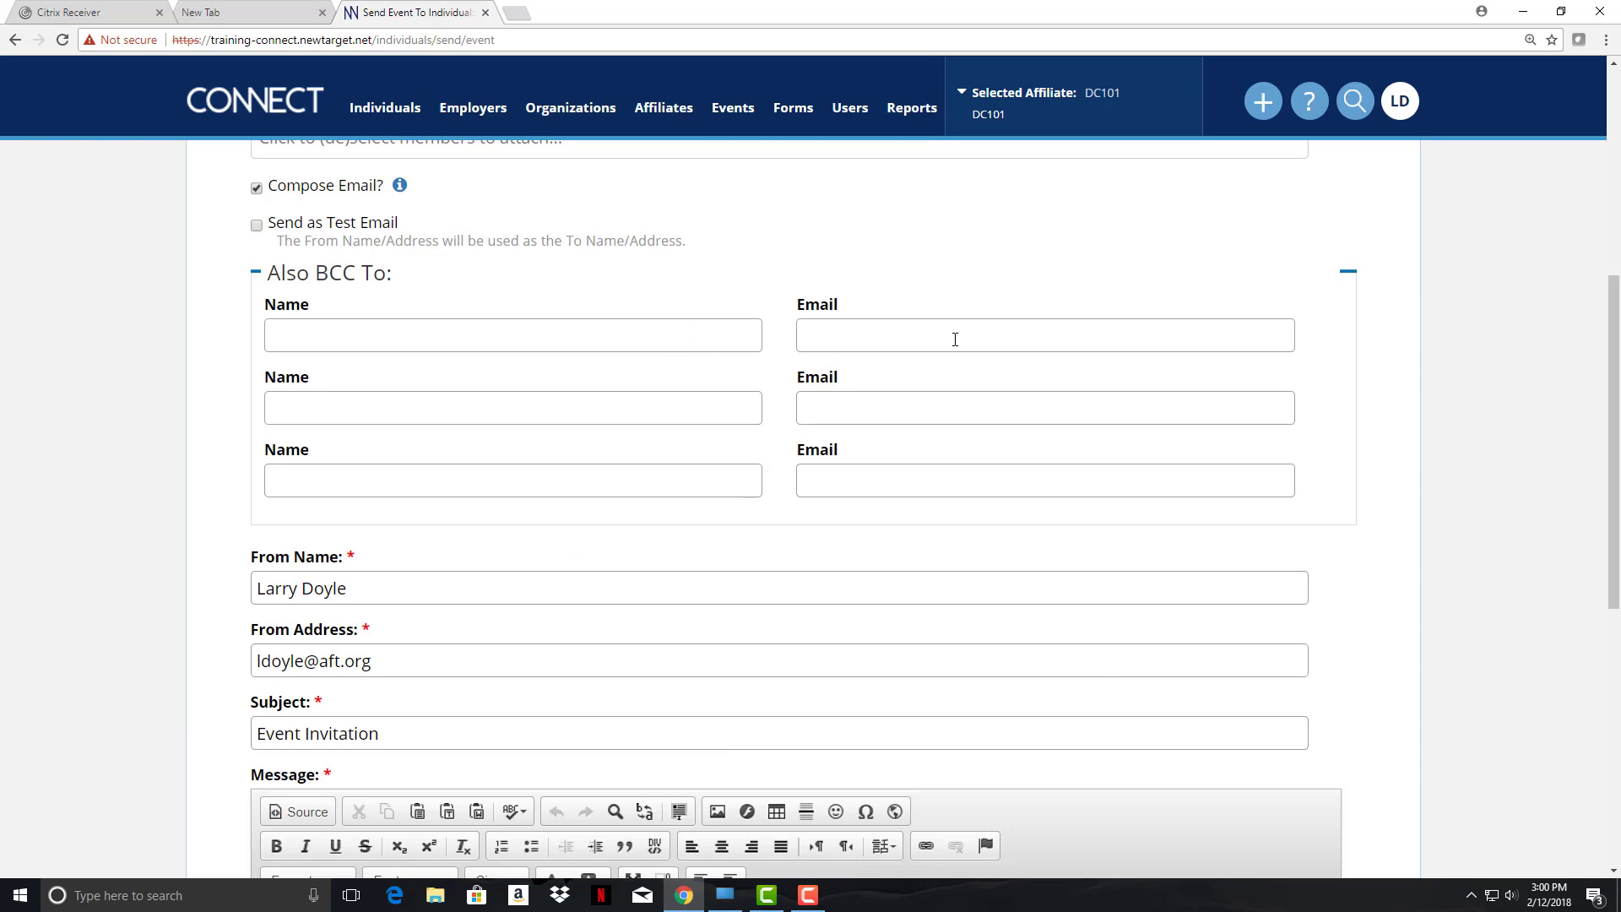
pyautogui.scroll(-5, 955, 339)
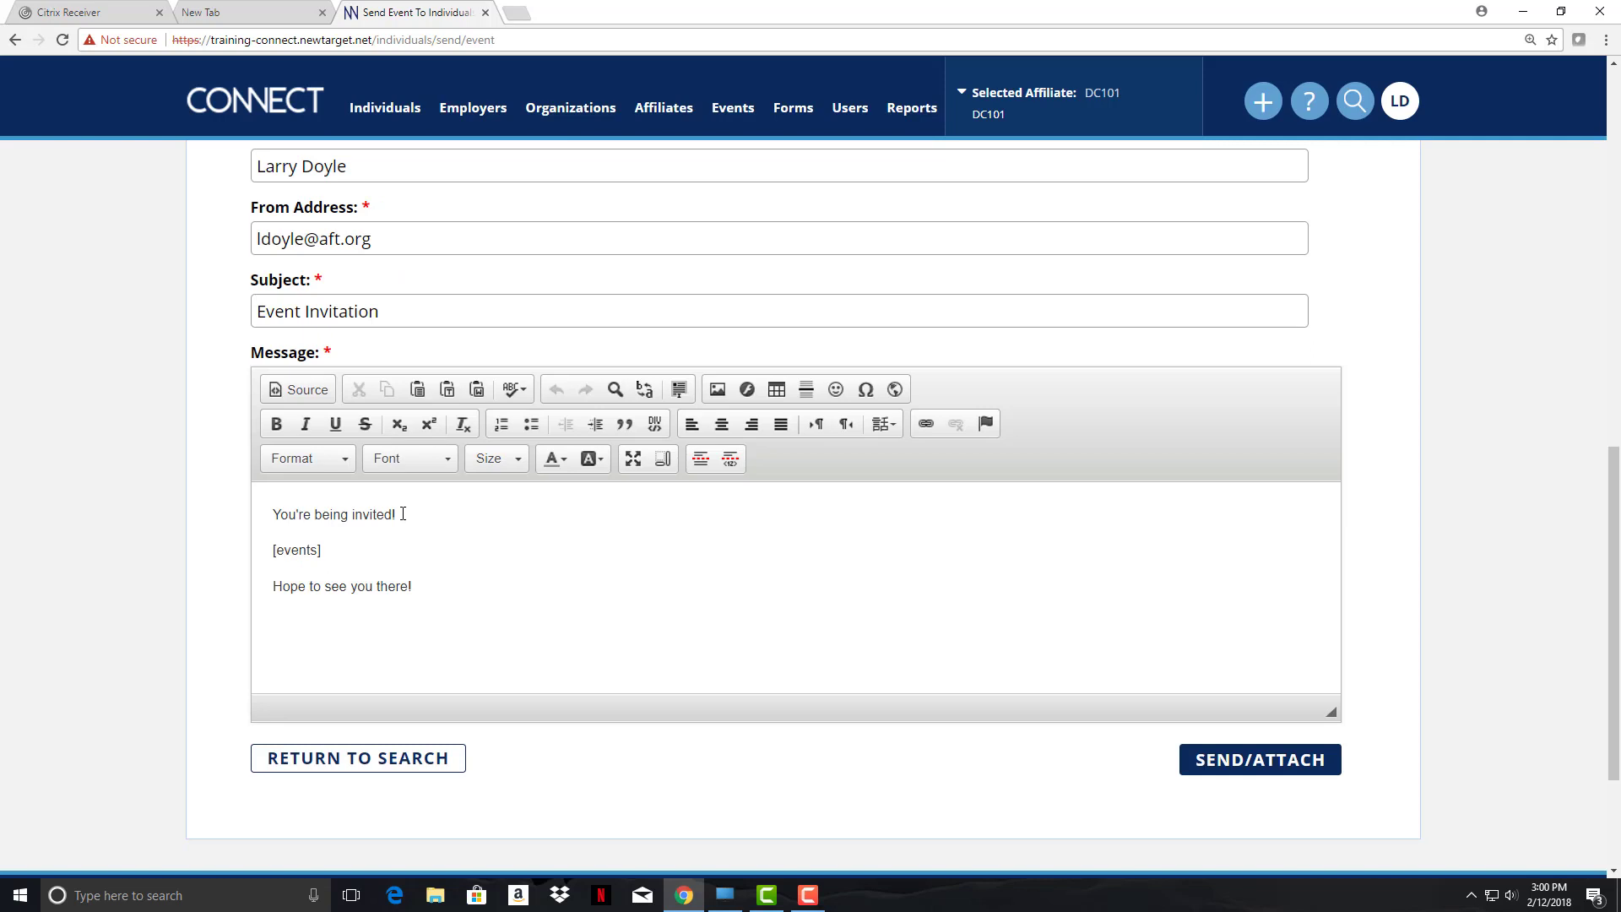
pyautogui.moveTo(408, 512); pyautogui.dragTo(256, 501)
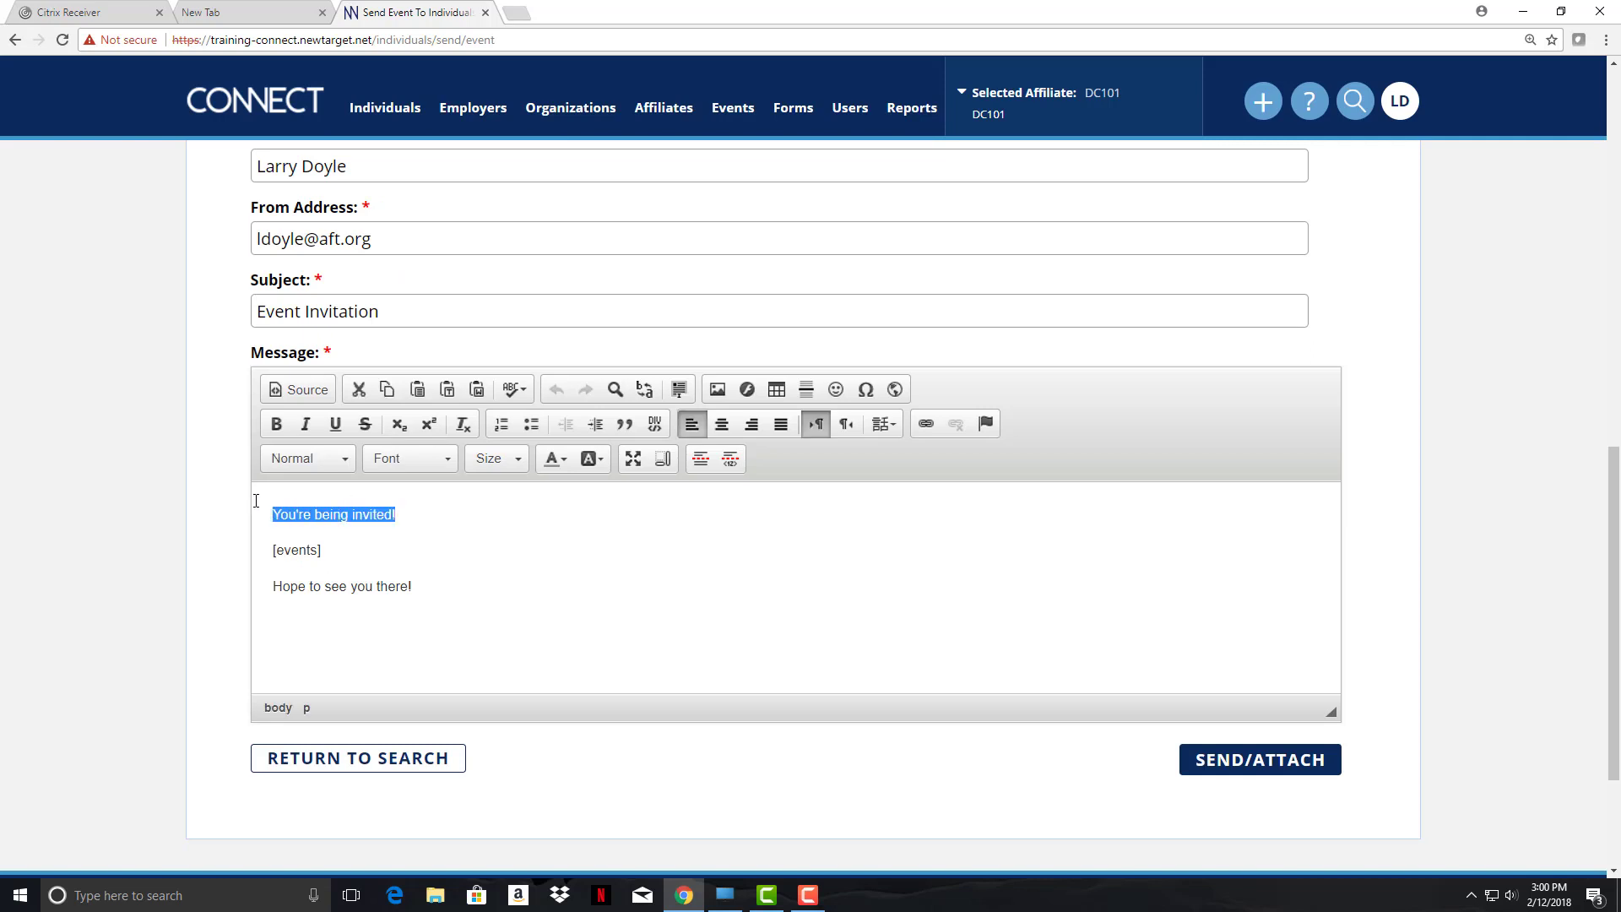
pyautogui.write('Please click below to RSVP for this event')
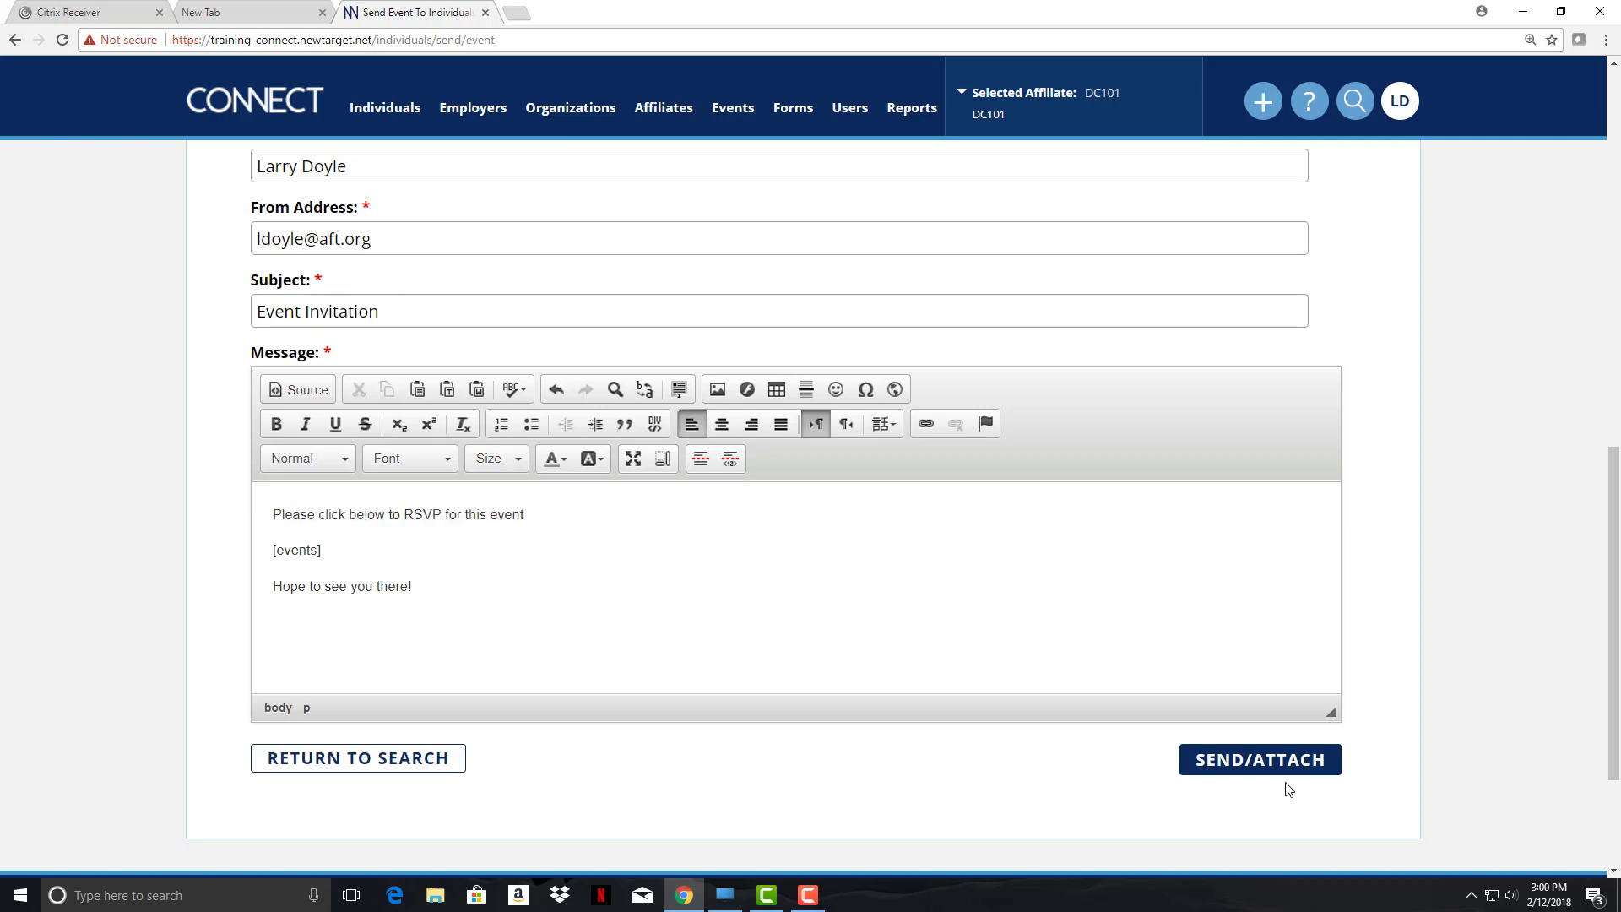